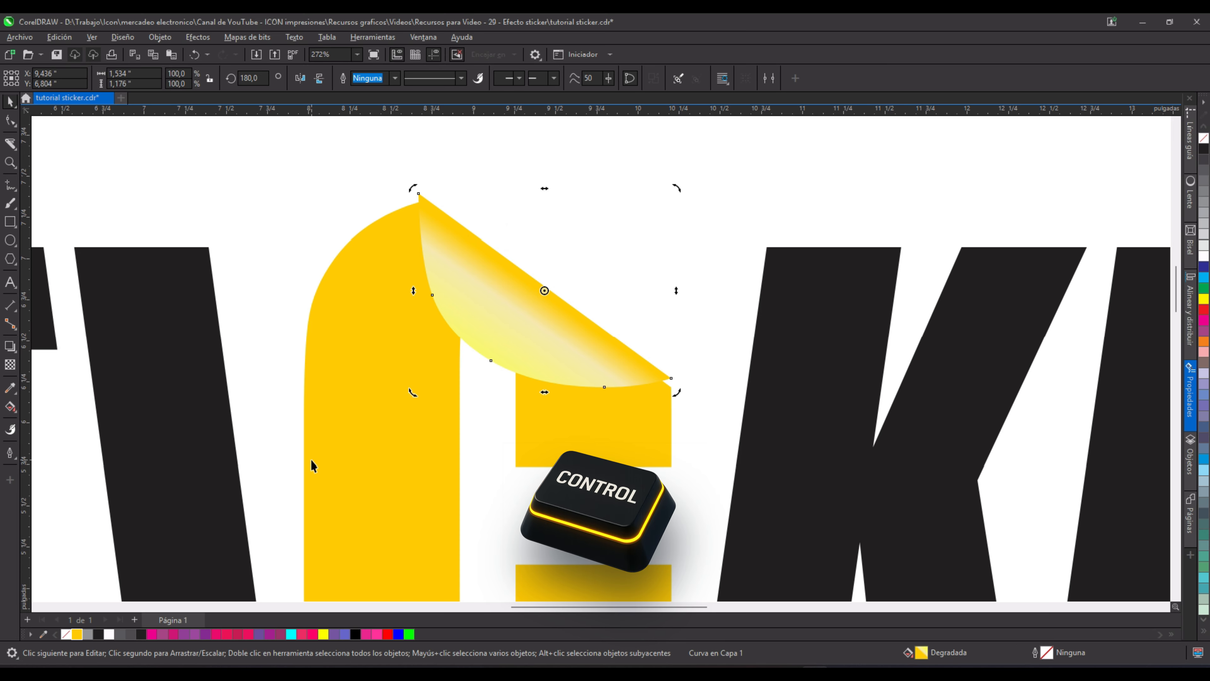
# Step: Re-enable snapping and move the gradient flap so its upper node snaps onto the top cut corner of the yellow C
pyautogui.click(357, 170)
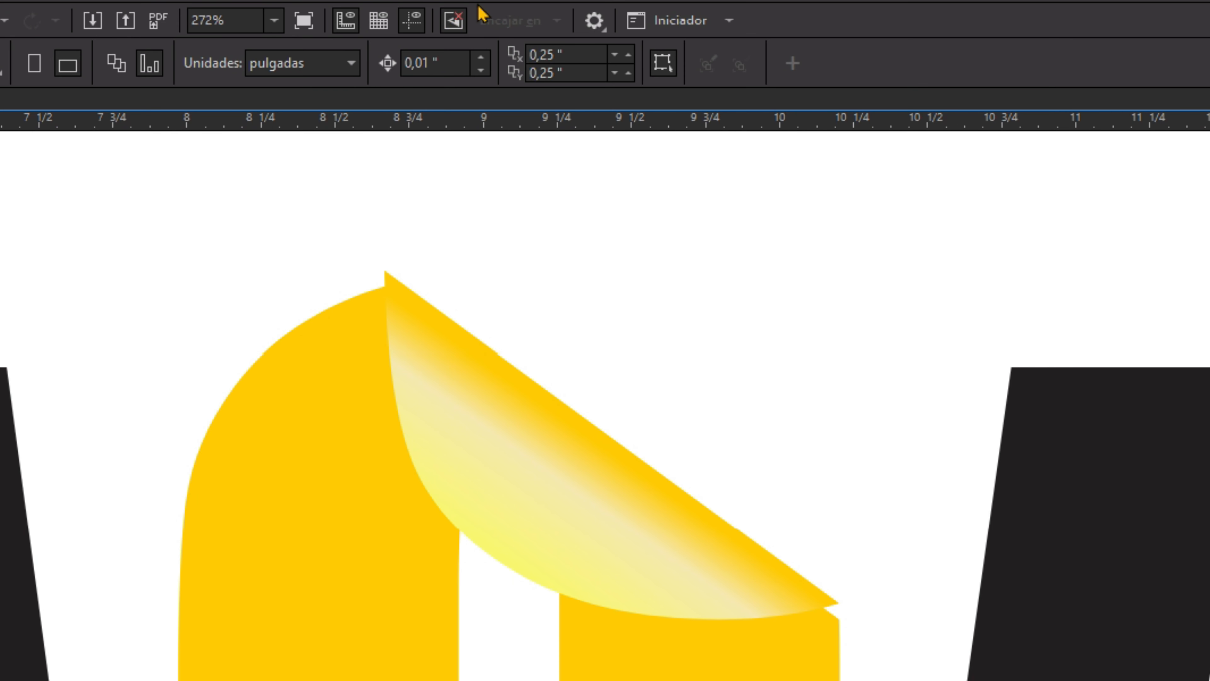
pyautogui.click(458, 21)
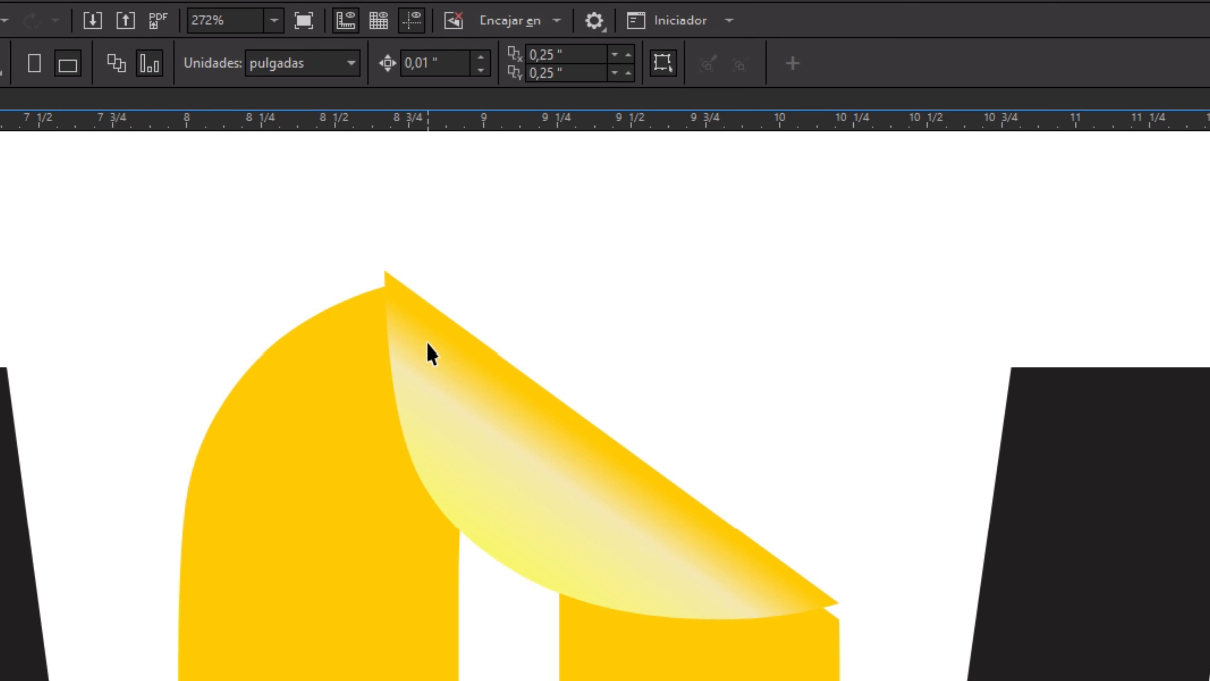
pyautogui.moveTo(431, 354); pyautogui.dragTo(497, 317)
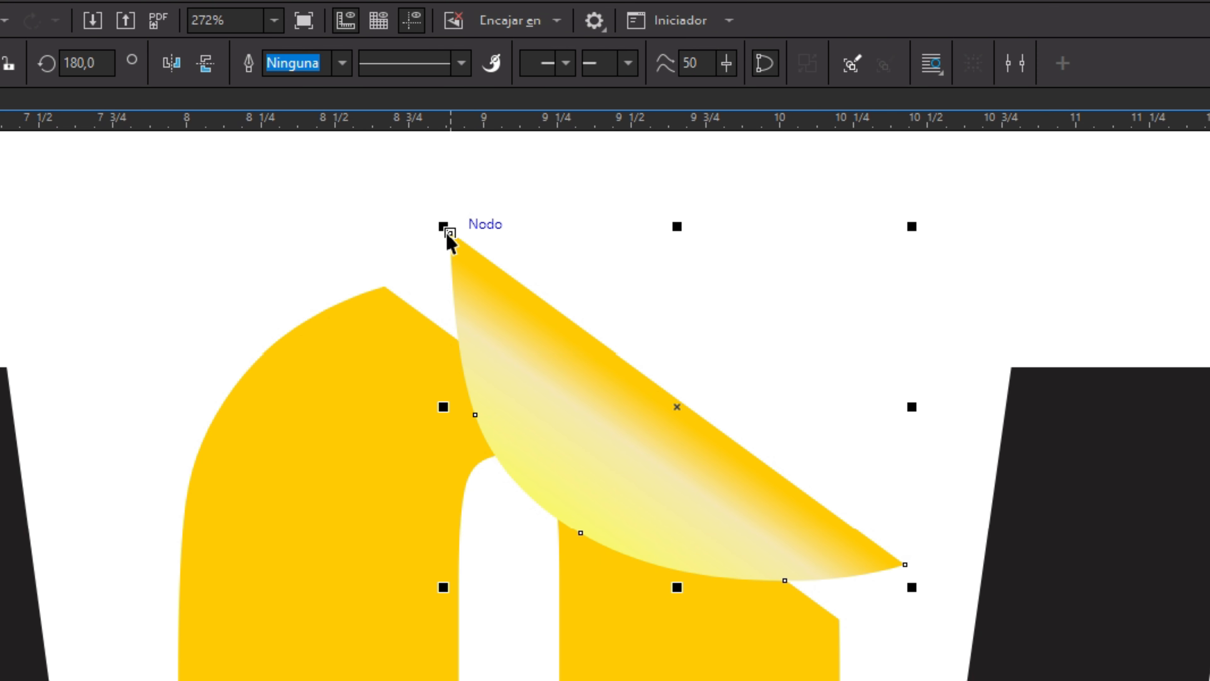
pyautogui.moveTo(448, 229); pyautogui.dragTo(384, 286)
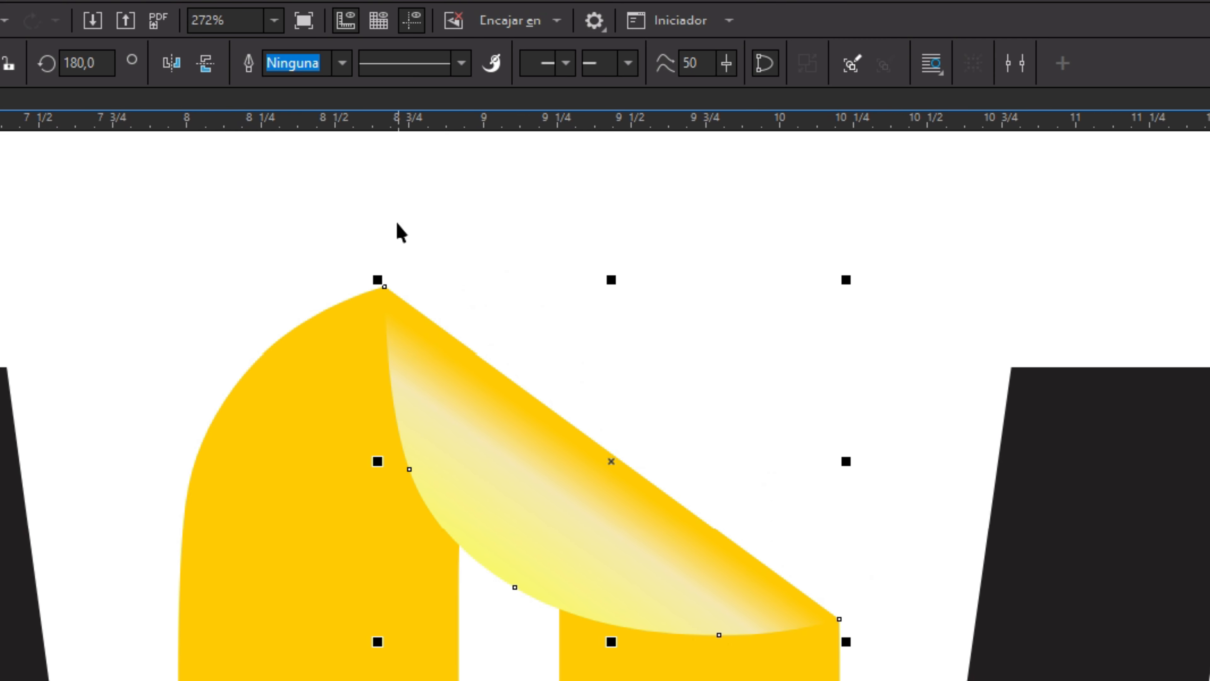
pyautogui.click(297, 210)
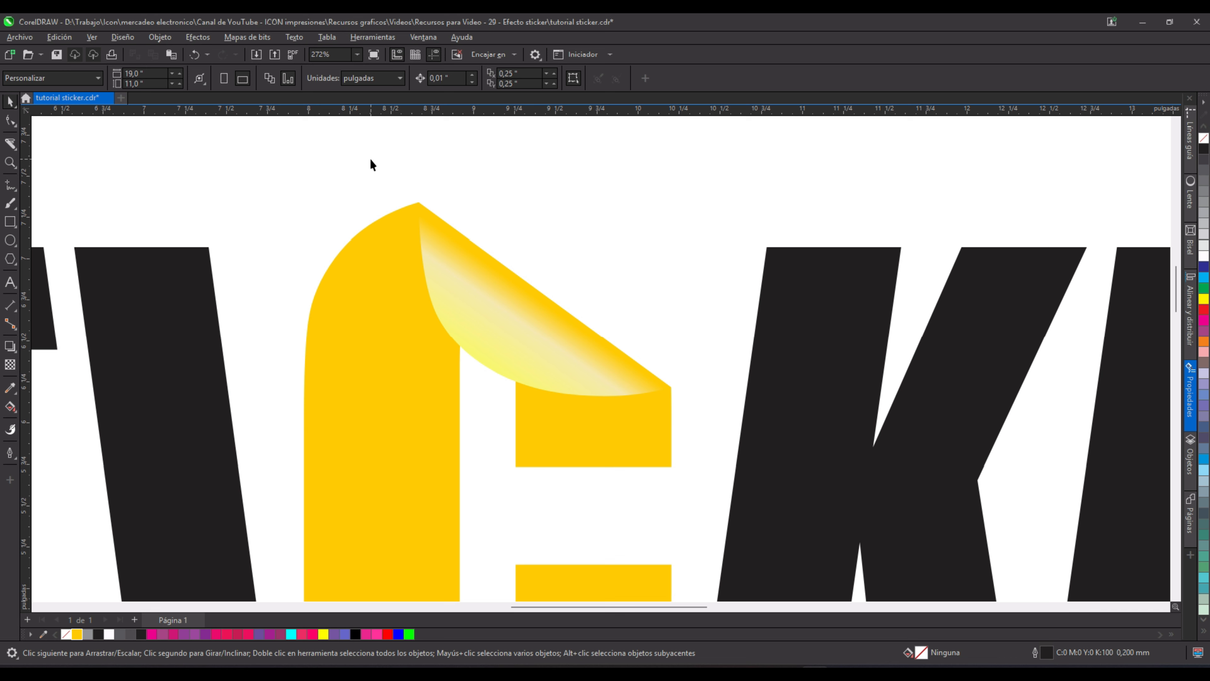
# Step: Add a drop shadow to the gradient flap, cast straight down with an offset of about 0,09 inches
pyautogui.click(544, 335)
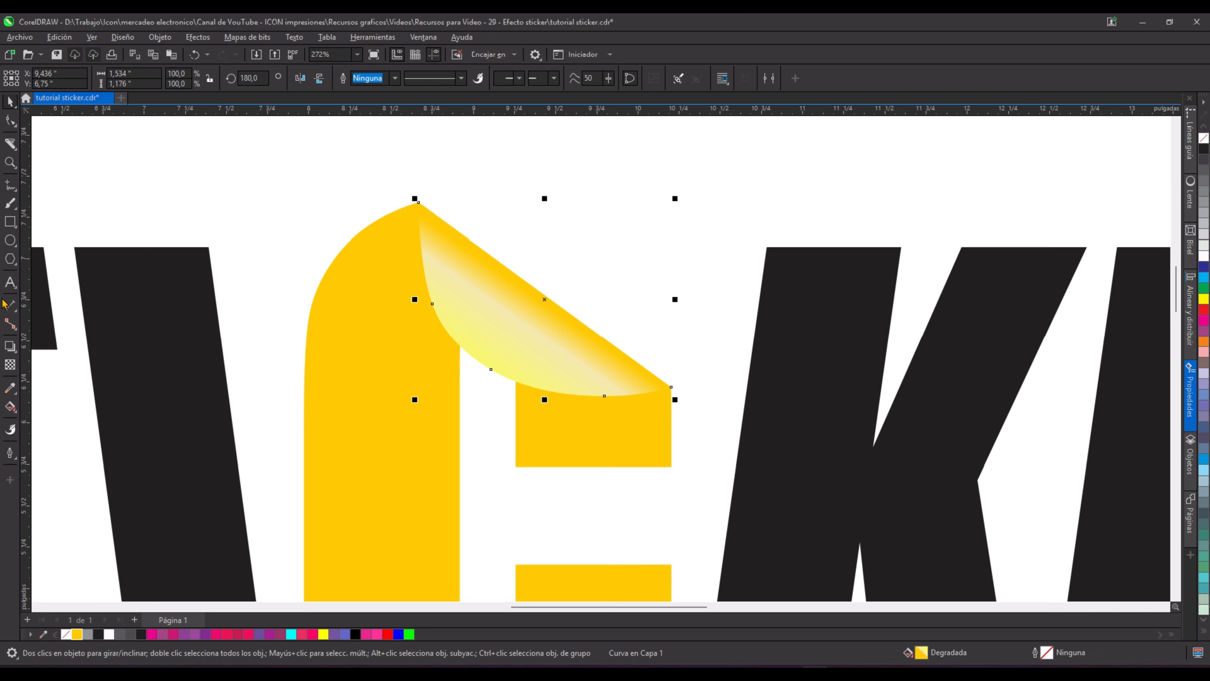
pyautogui.click(11, 353)
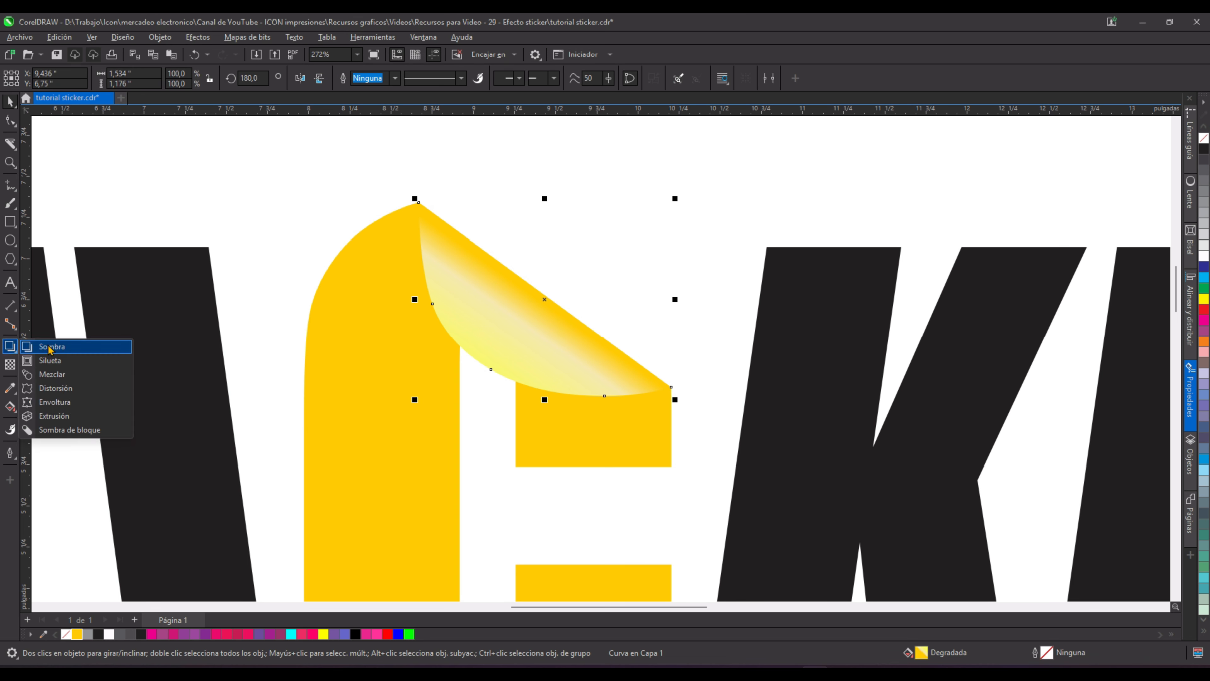
pyautogui.click(51, 349)
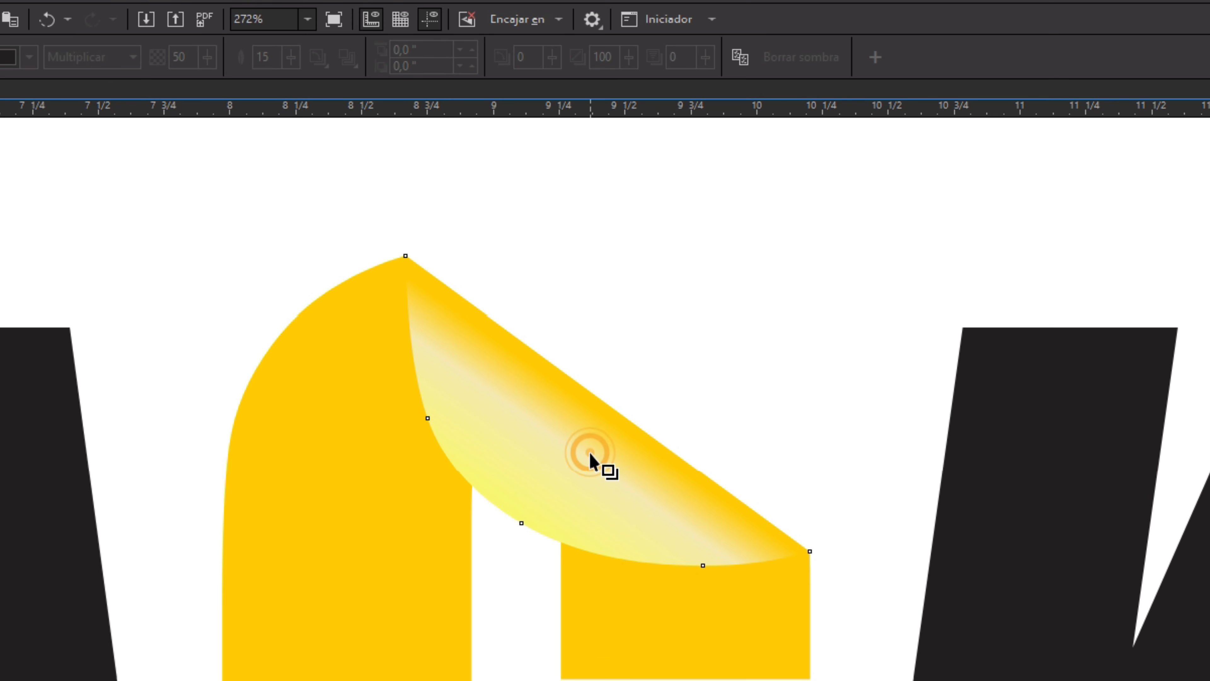
pyautogui.moveTo(589, 451); pyautogui.dragTo(618, 589)
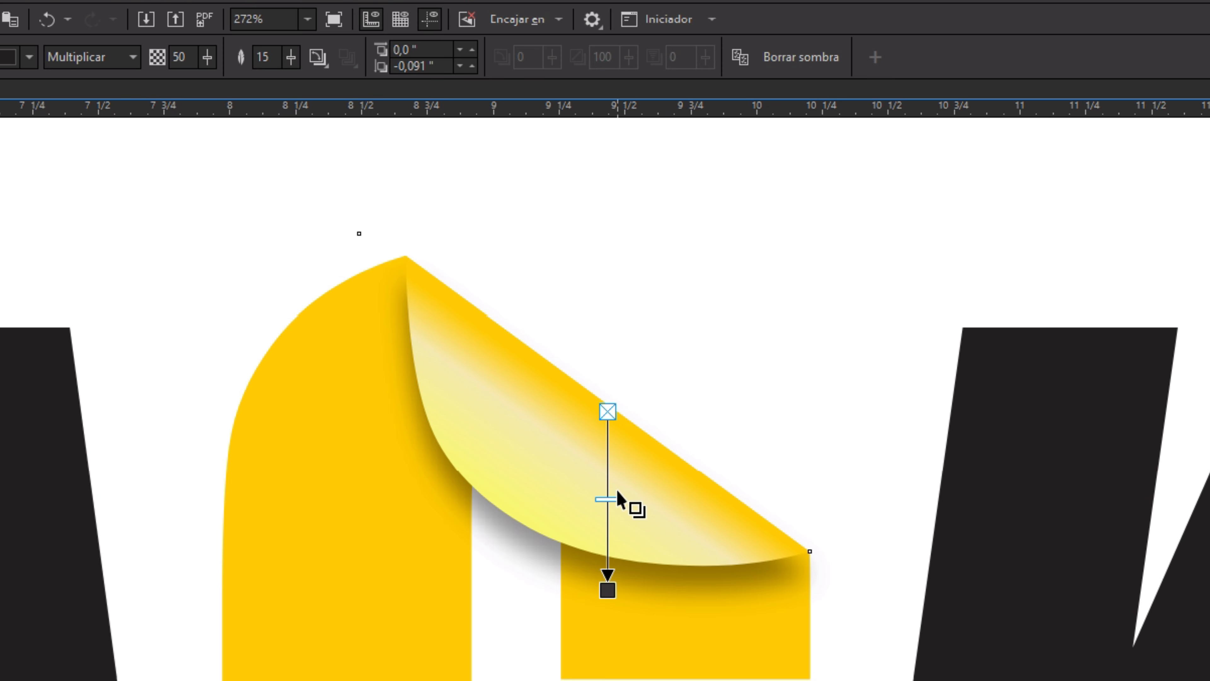
# Step: Set the flap shadow's opacity to 75 and its feathering to 18
pyautogui.moveTo(607, 498); pyautogui.dragTo(608, 517)
pyautogui.click(184, 57)
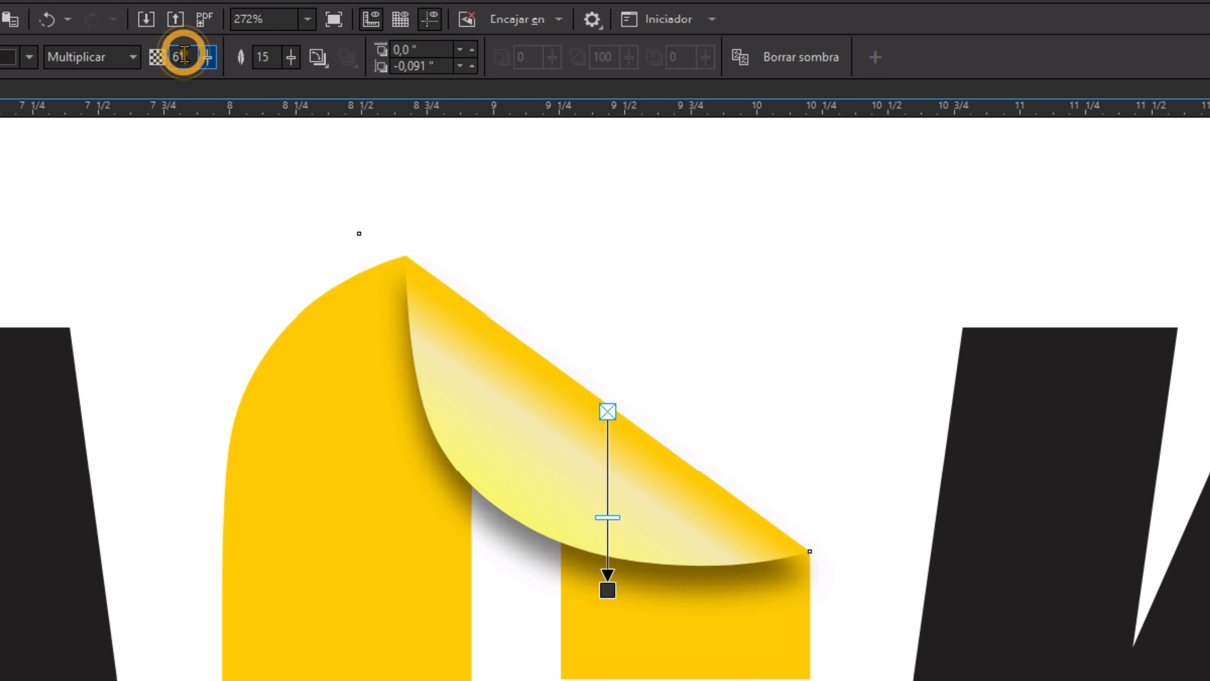
pyautogui.write('7')
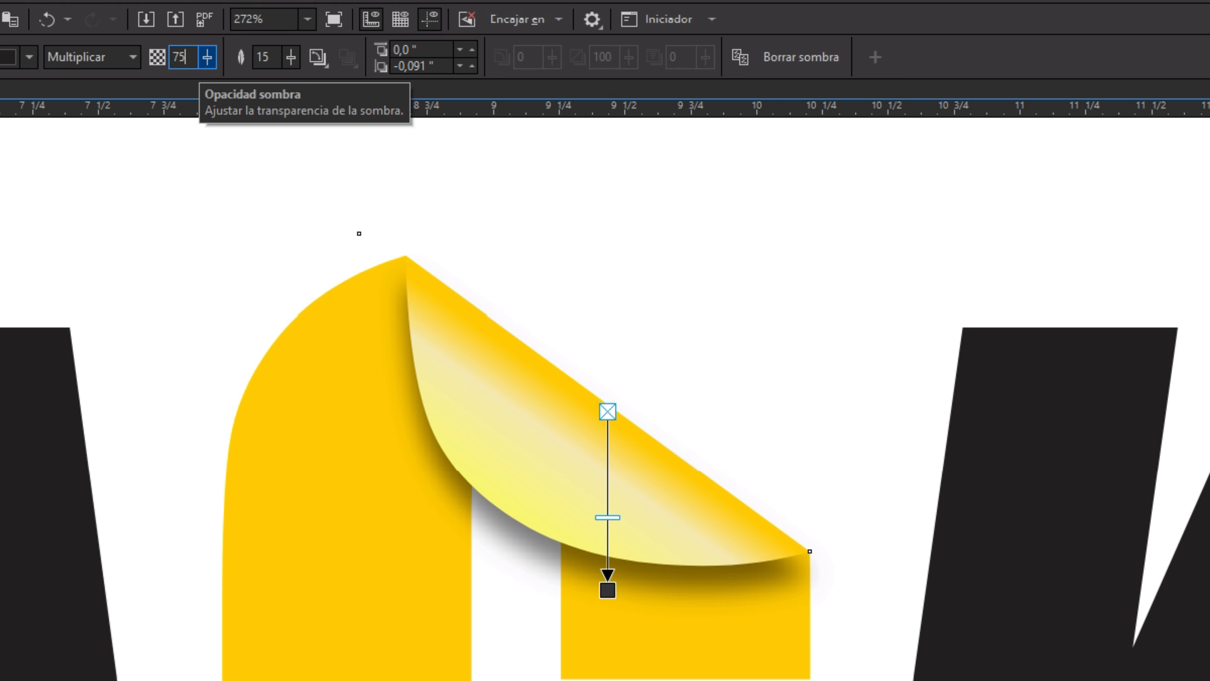
pyautogui.write('5')
pyautogui.click(265, 57)
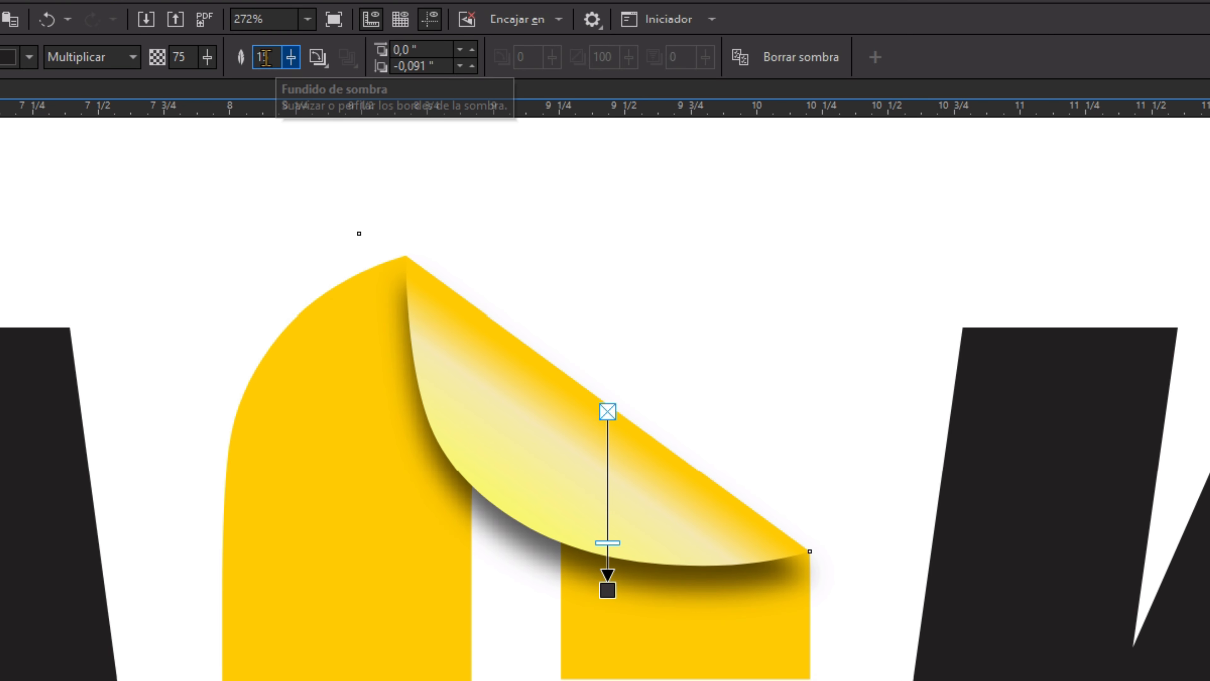
pyautogui.doubleClick(266, 57)
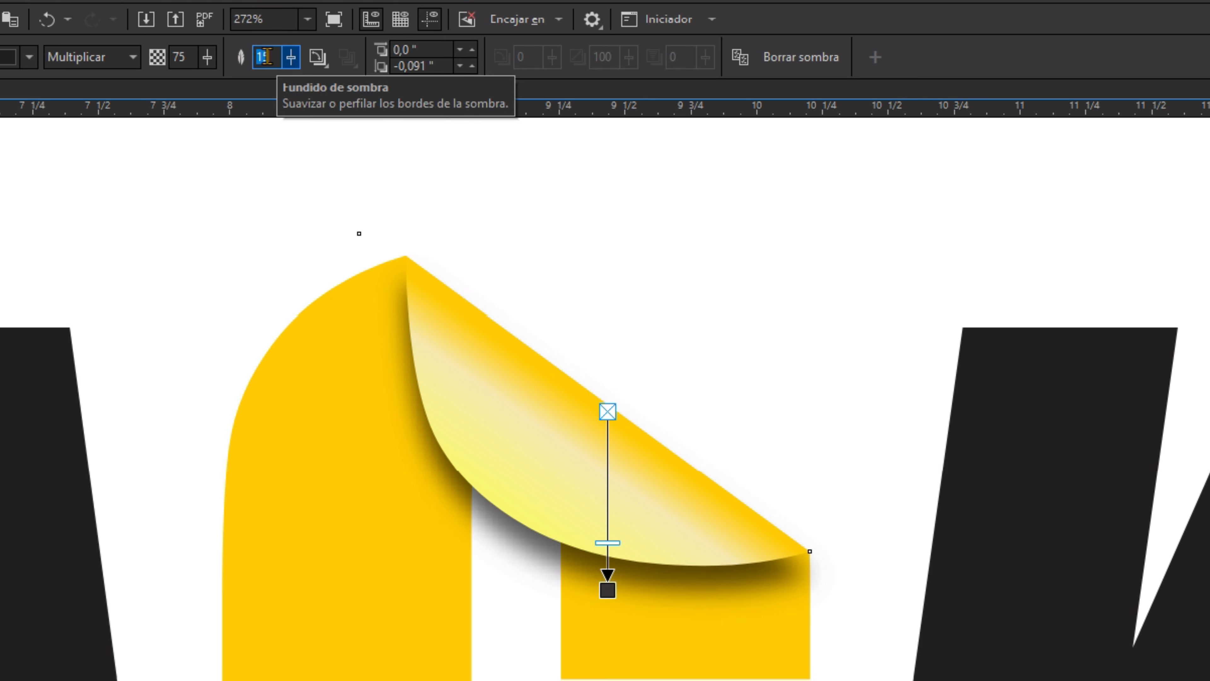
pyautogui.write('18')
pyautogui.press('Return')
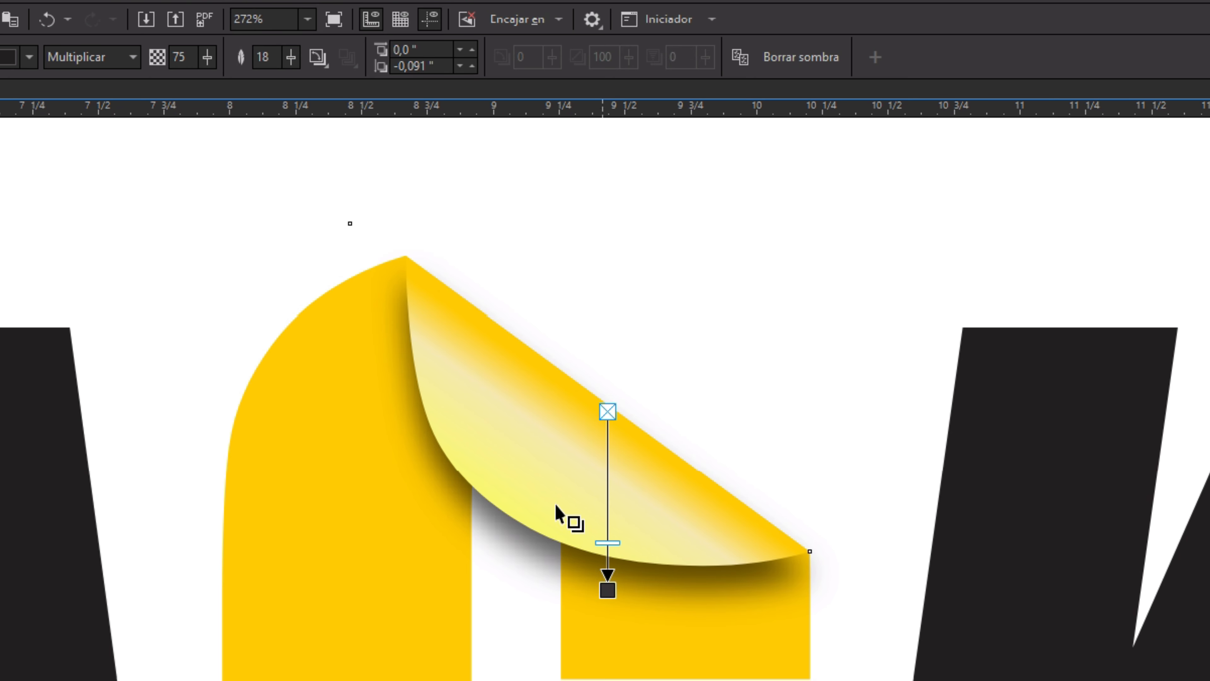
# Step: Separate the drop shadow from the gradient flap and clear the selection
pyautogui.press('space')
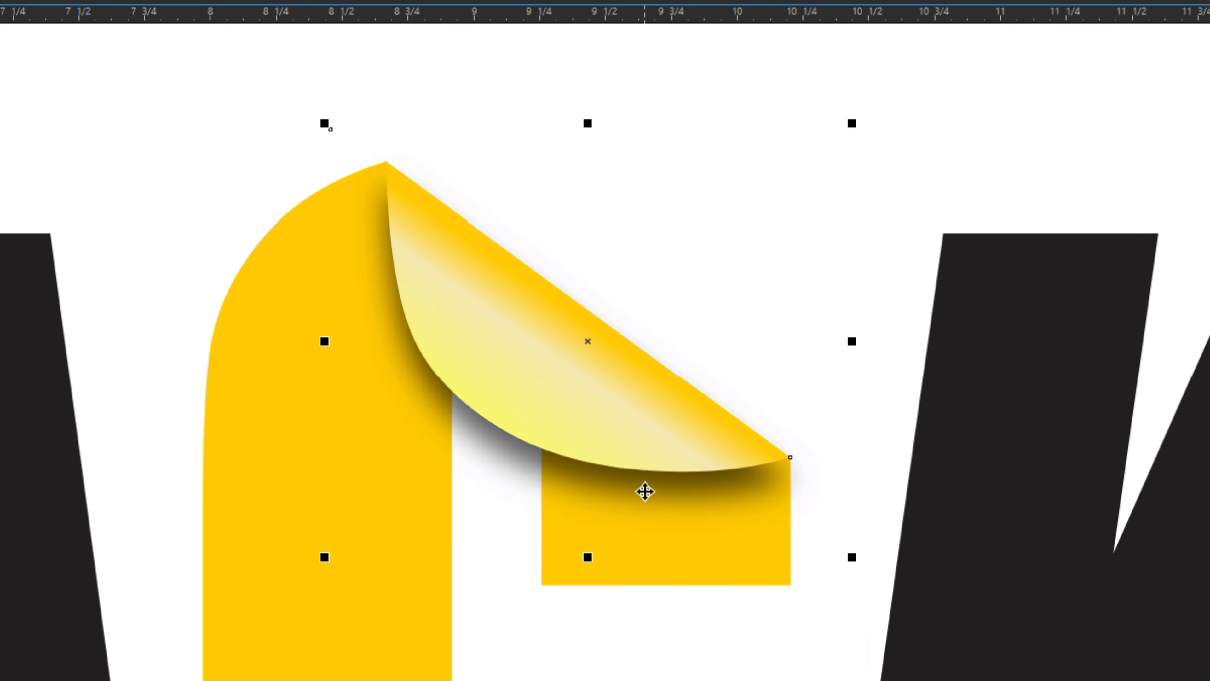
pyautogui.rightClick(665, 585)
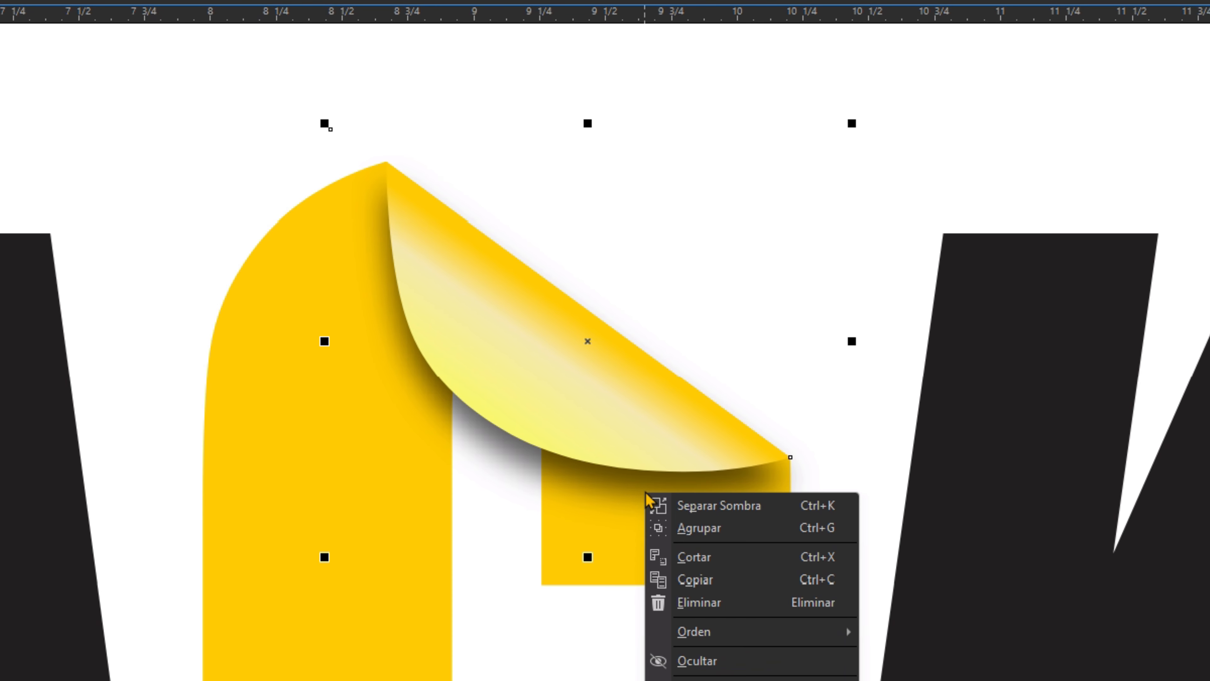
pyautogui.click(678, 506)
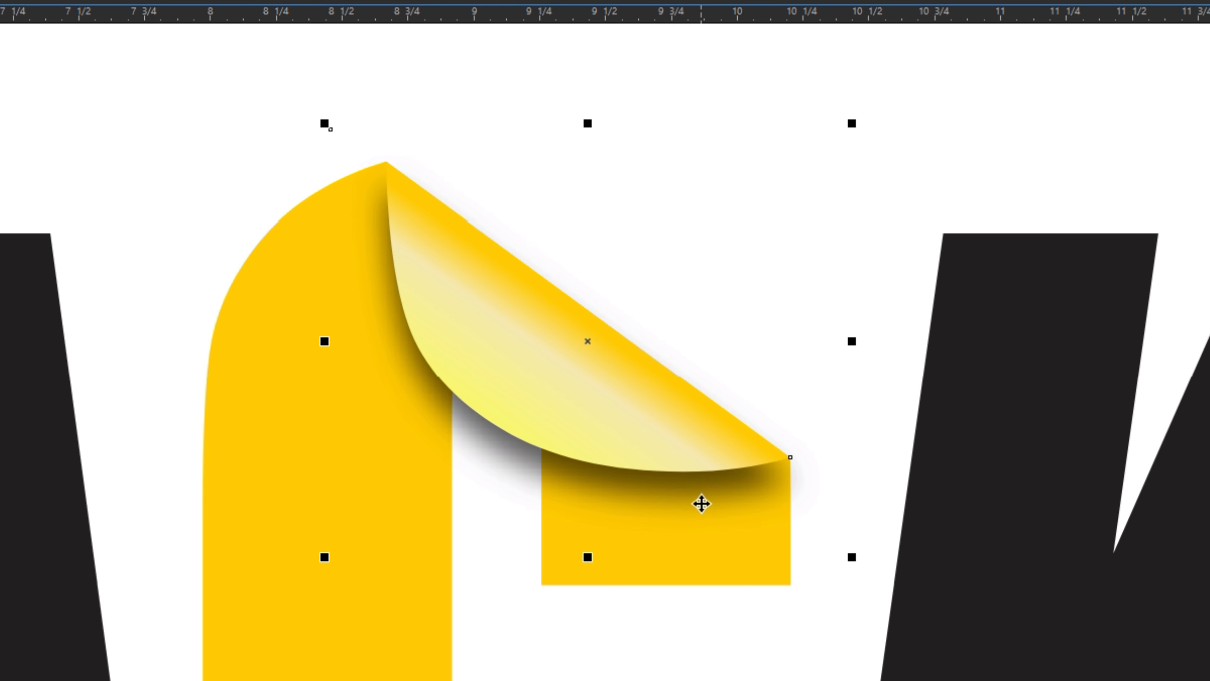
pyautogui.click(101, 125)
# Step: Stretch the detached shadow downward to a height of 1,675 inches and nudge it up by 0,07 inches
pyautogui.click(659, 507)
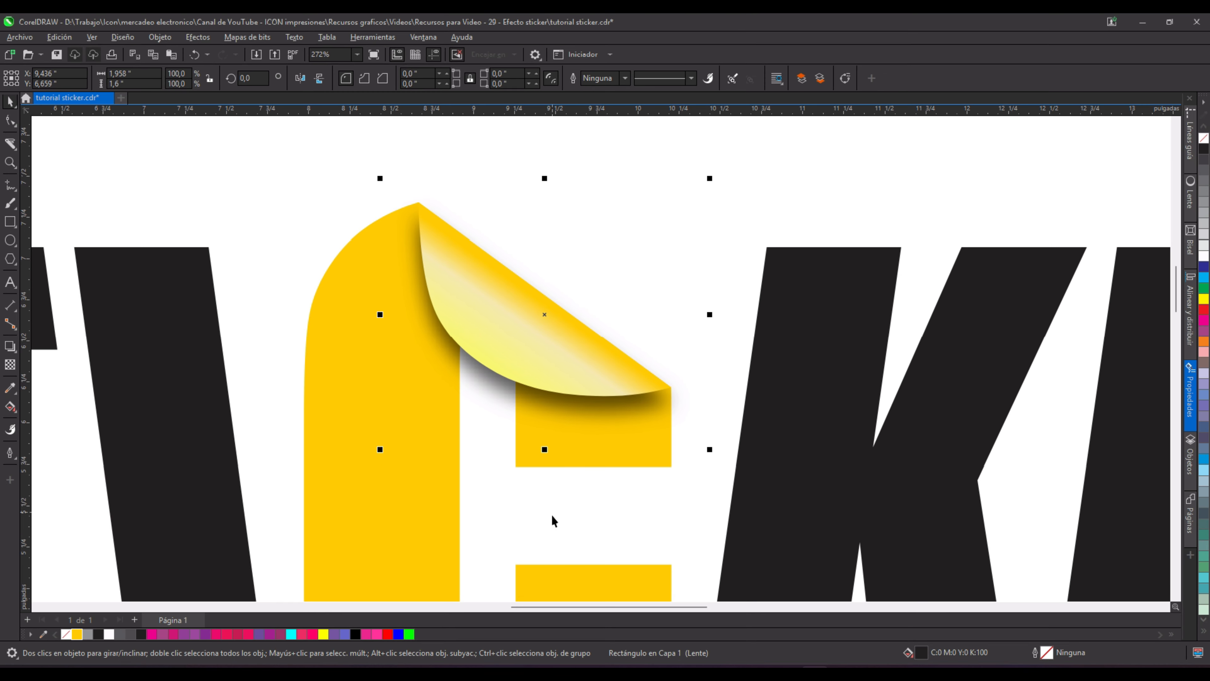
pyautogui.moveTo(544, 449); pyautogui.dragTo(545, 462)
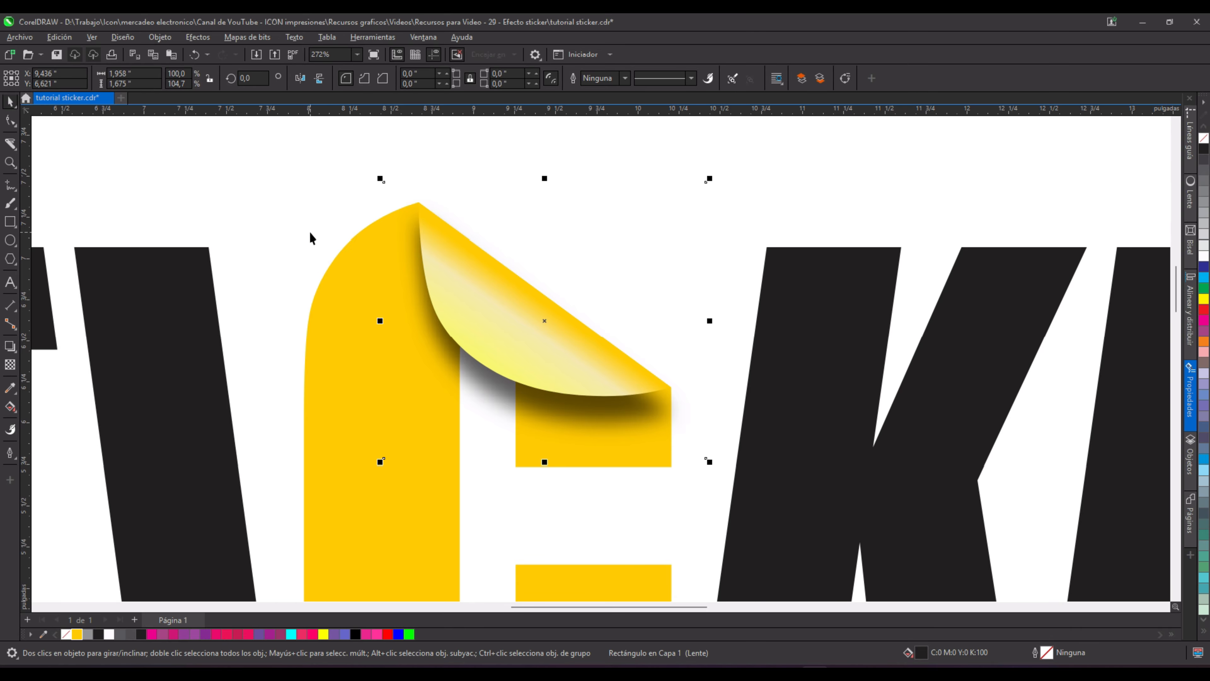
pyautogui.press('Up')
pyautogui.press('Up')
pyautogui.press('Up')
pyautogui.press('Up')
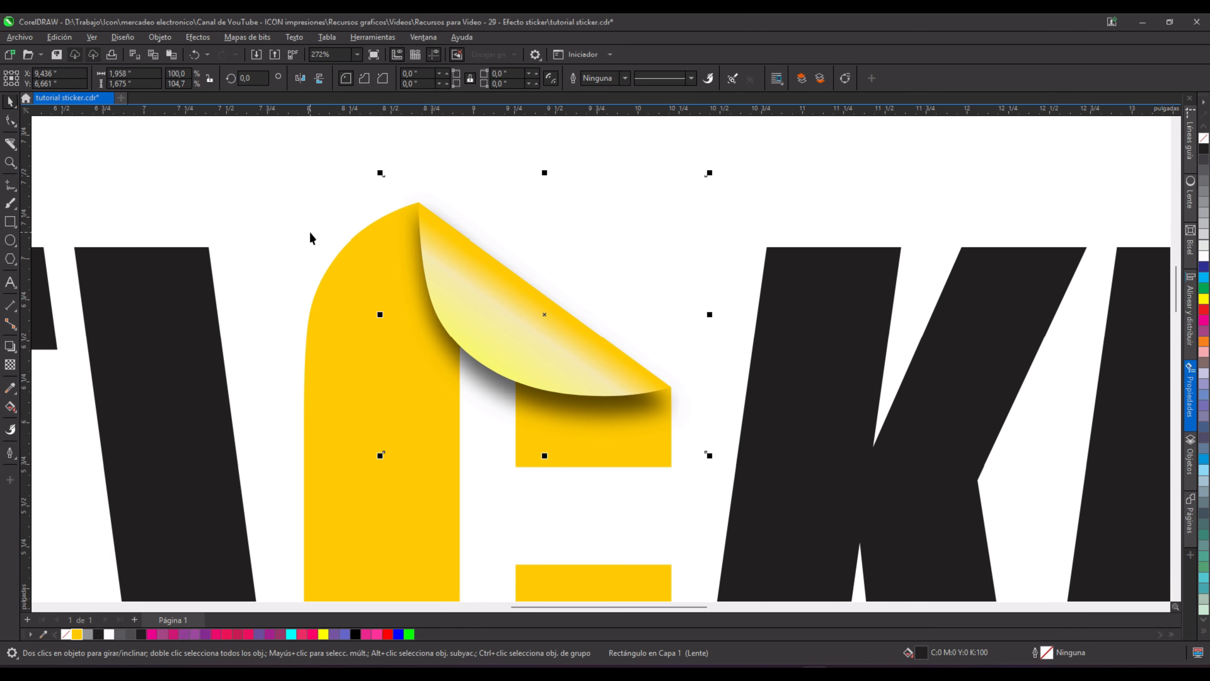
pyautogui.press('Up')
pyautogui.press('Up')
pyautogui.press('Up')
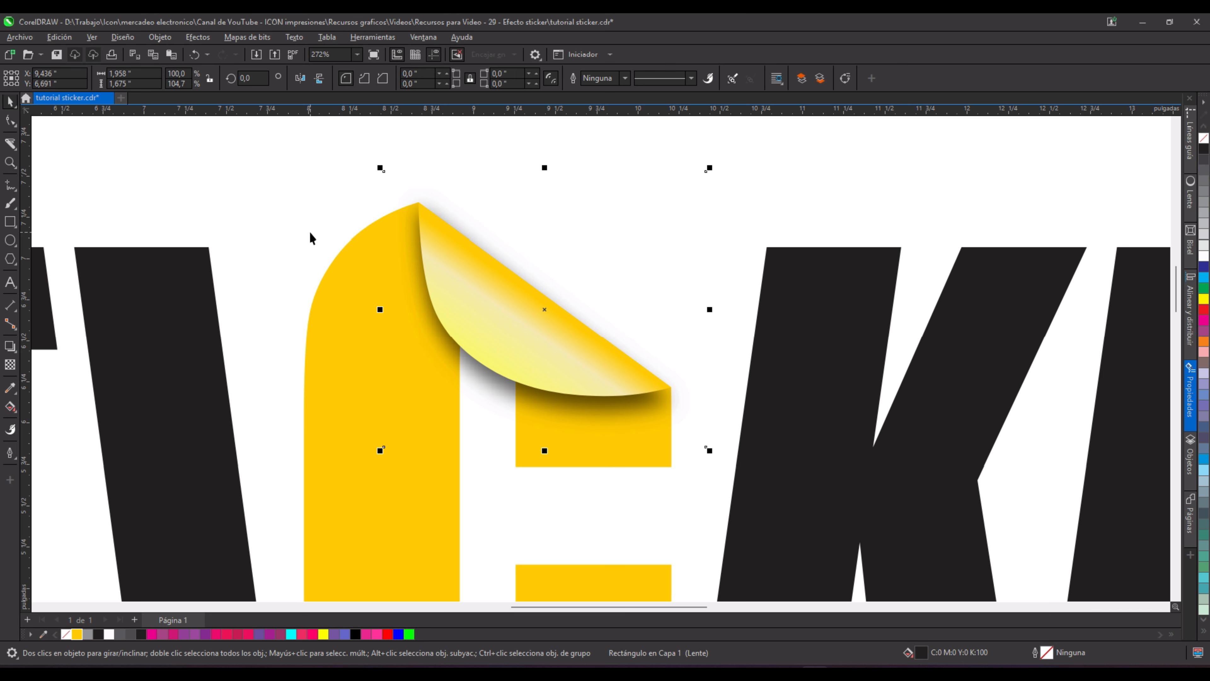
pyautogui.click(269, 209)
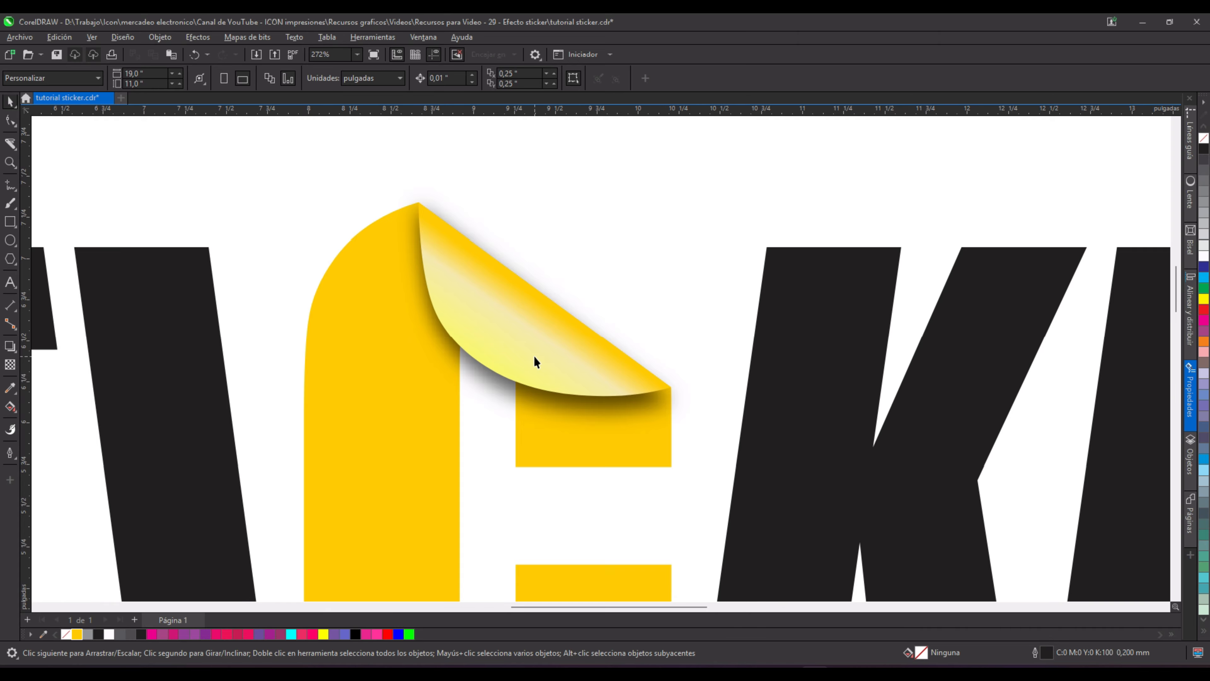
# Step: Recolor the black letters S, T, I, K, E and R with 50% black, leaving the C yellow
pyautogui.scroll(-3, 534, 355)
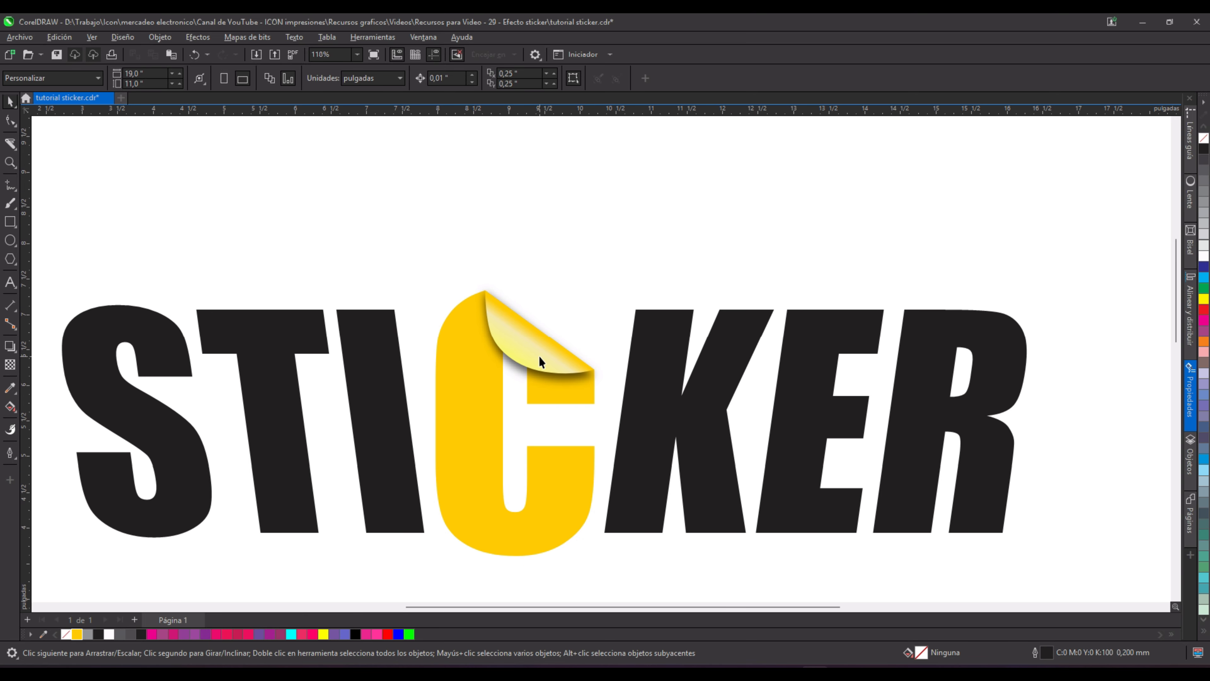
pyautogui.scroll(-1, 539, 355)
pyautogui.moveTo(552, 380); pyautogui.dragTo(583, 339)
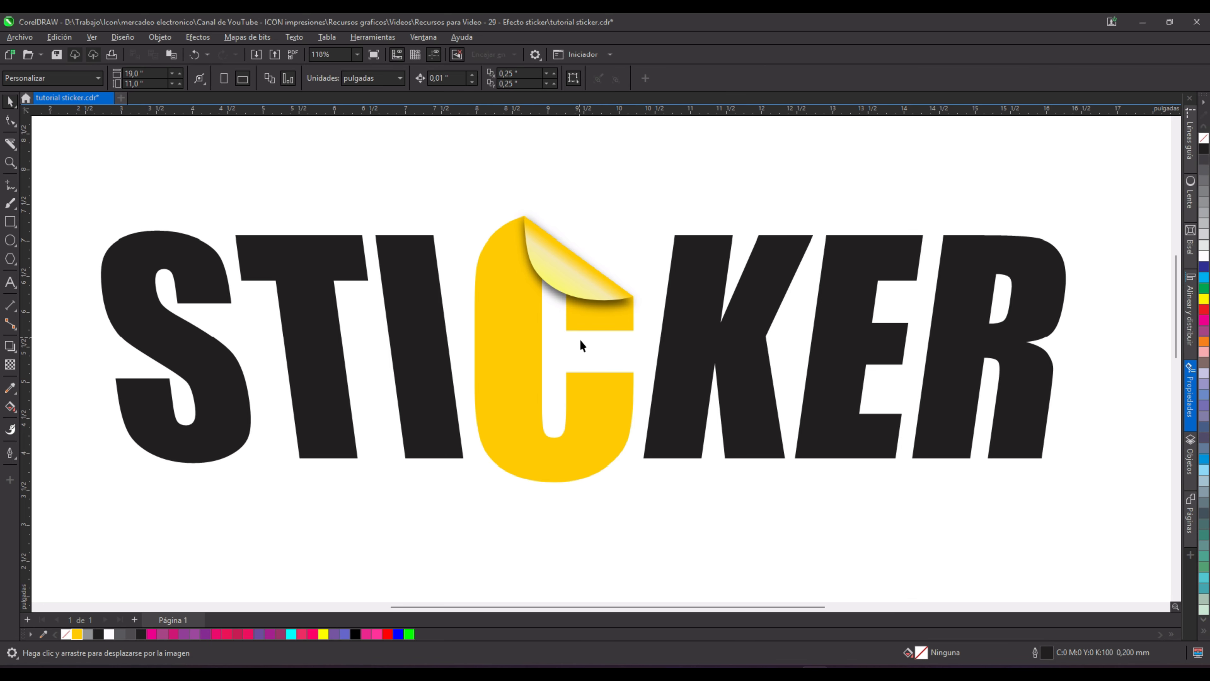
pyautogui.click(187, 257)
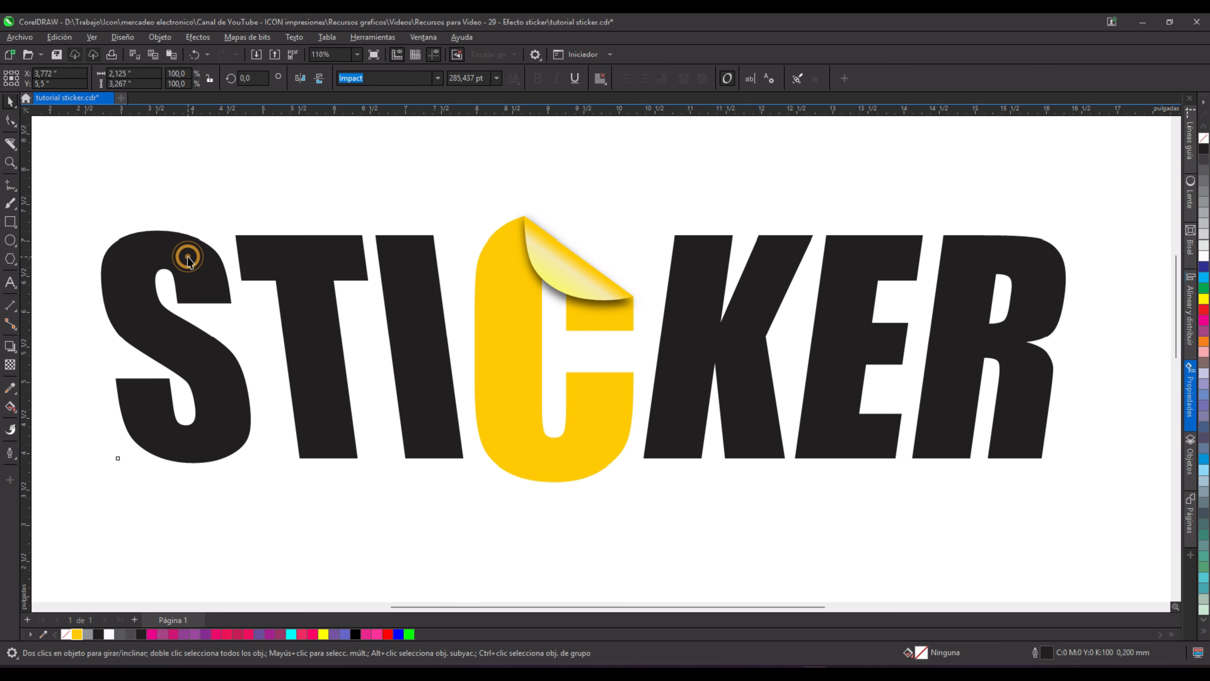
pyautogui.click(229, 171)
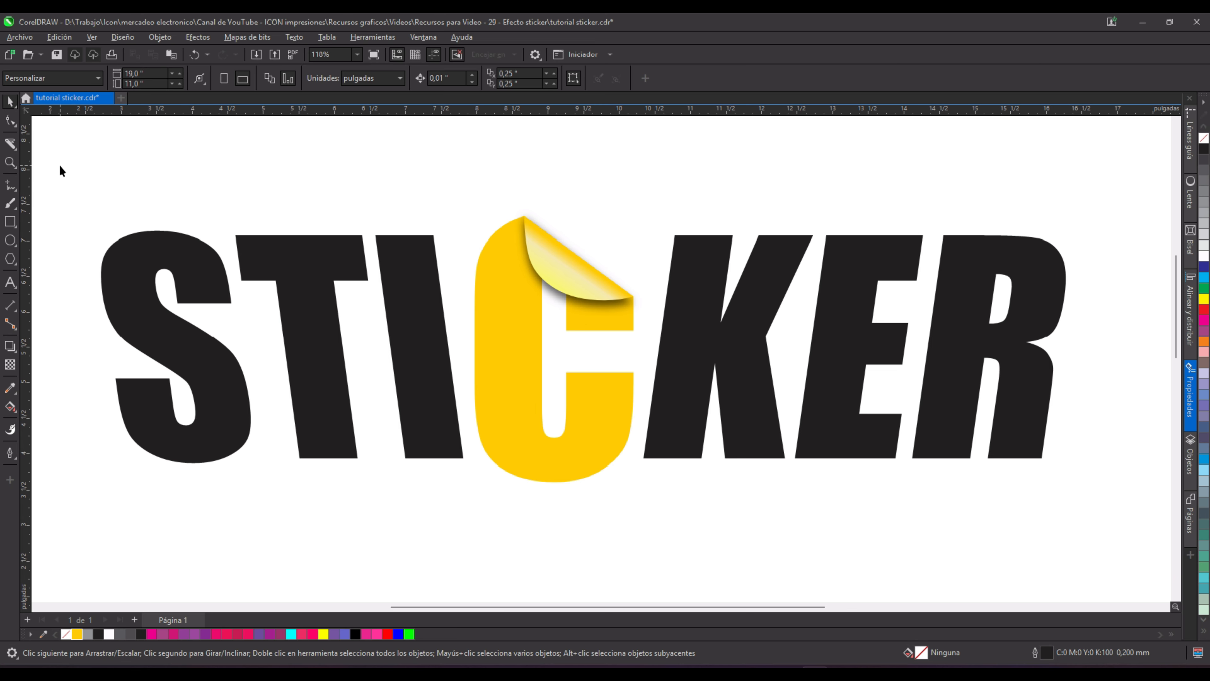
pyautogui.moveTo(62, 165); pyautogui.dragTo(481, 484)
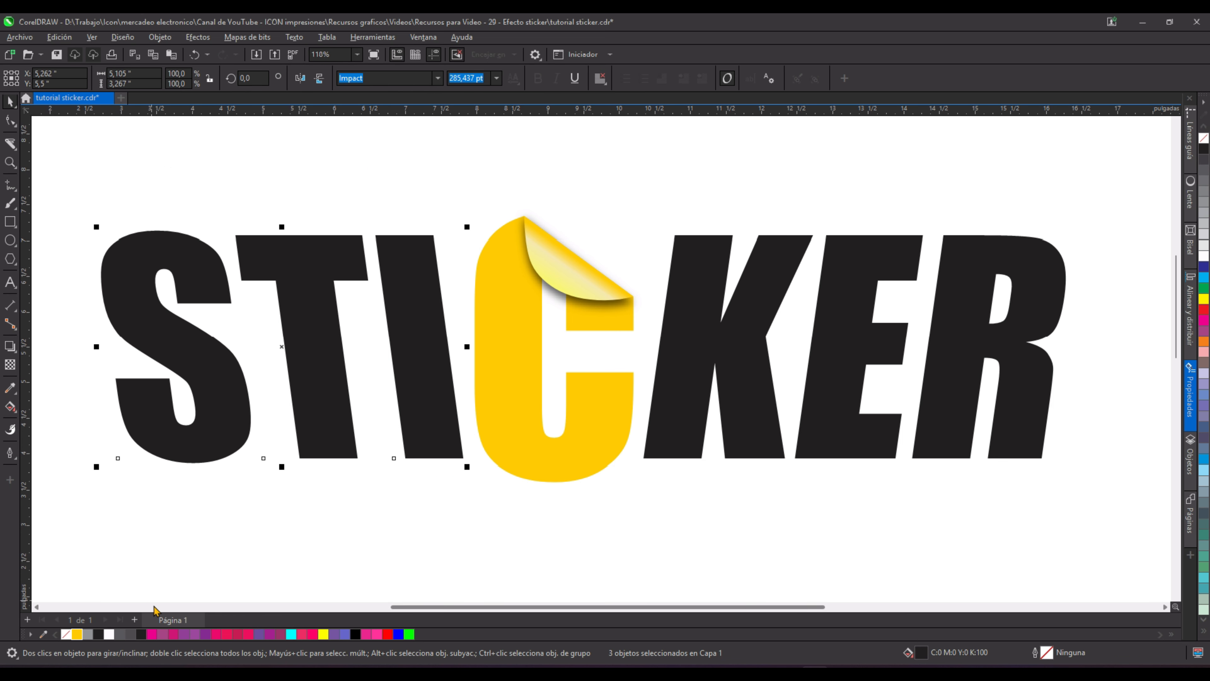
pyautogui.click(88, 634)
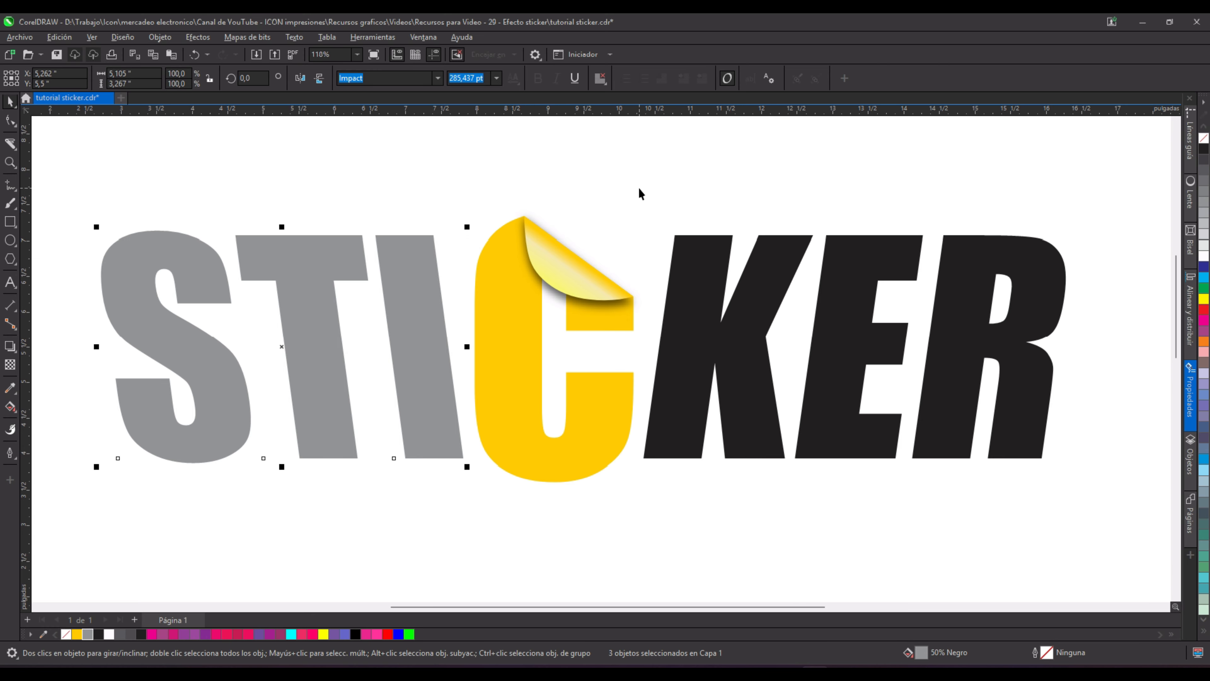
pyautogui.moveTo(639, 193); pyautogui.dragTo(1070, 472)
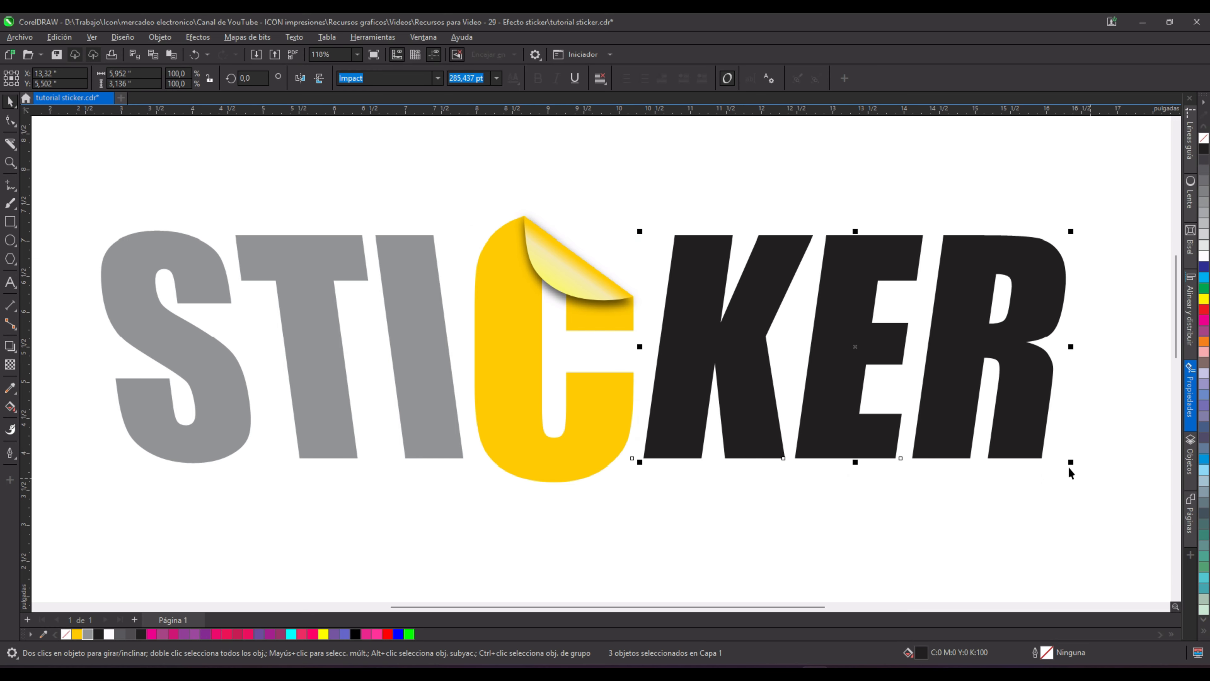
pyautogui.click(88, 634)
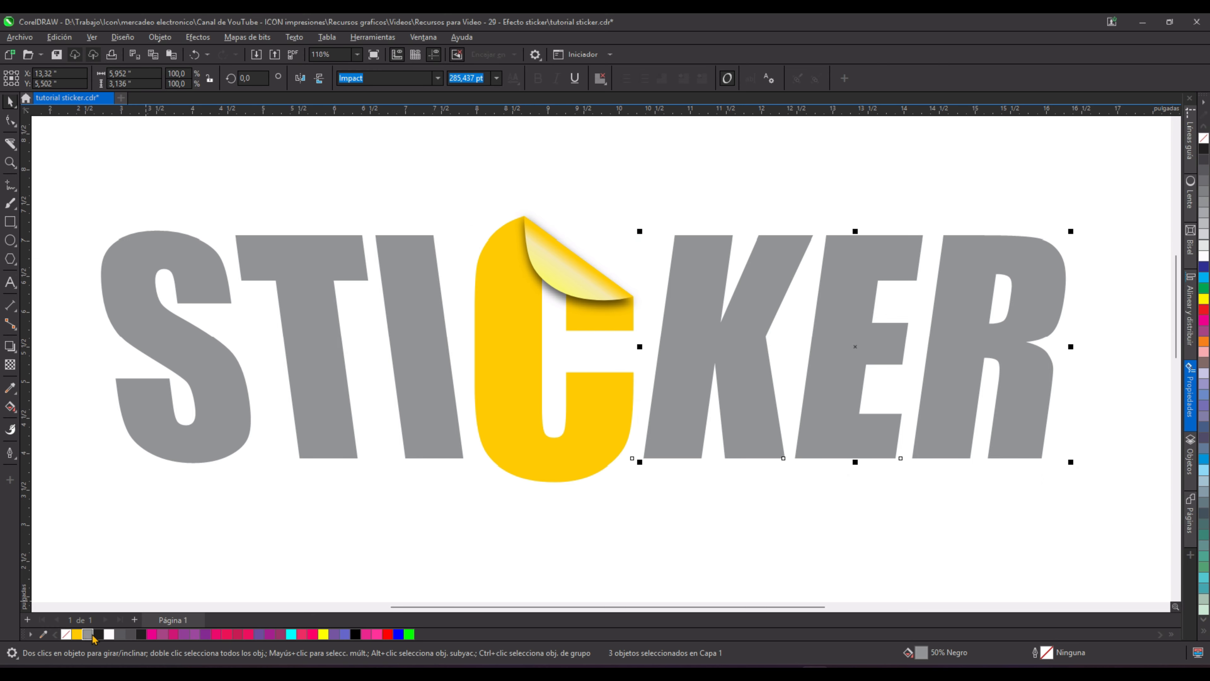
pyautogui.click(355, 174)
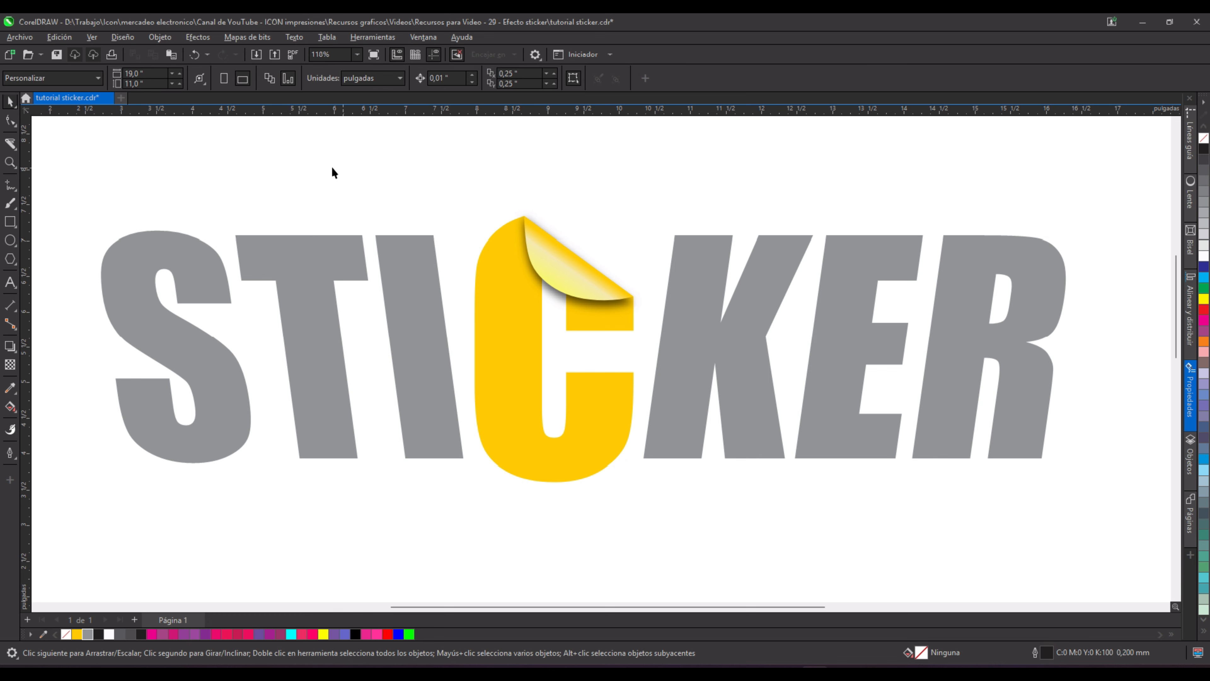
# Step: Apply the inner shadow preset "Parte superior interna izquierda" to the letter S
pyautogui.click(170, 243)
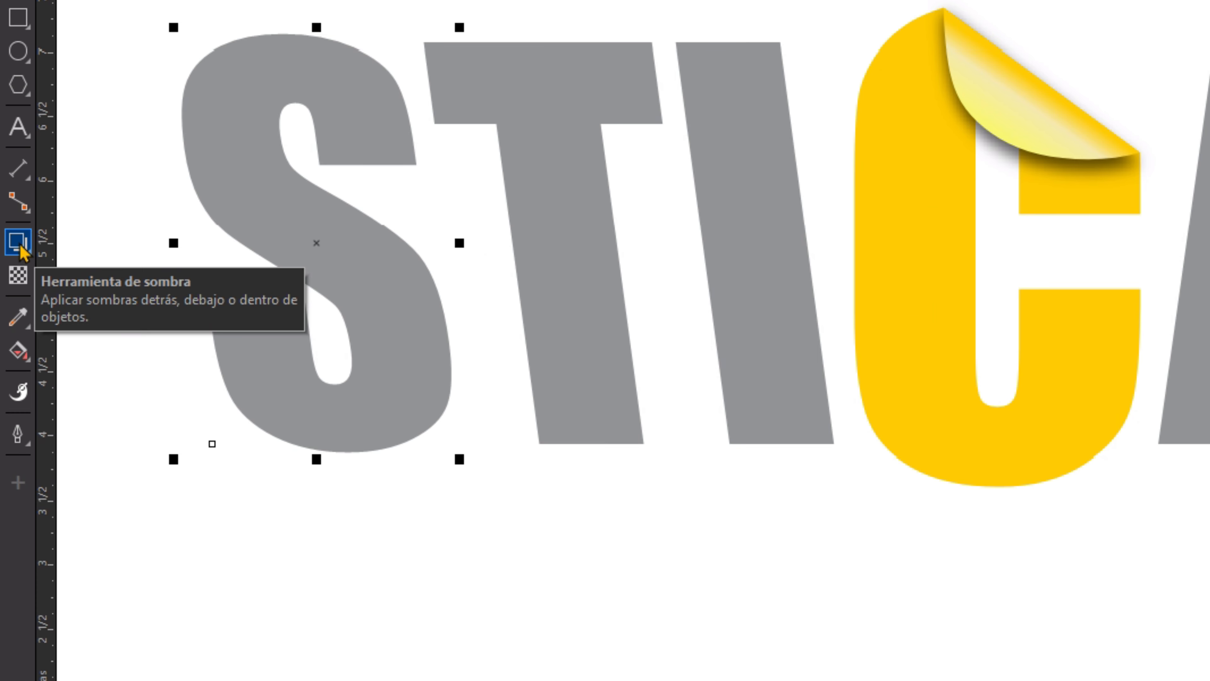
pyautogui.click(15, 285)
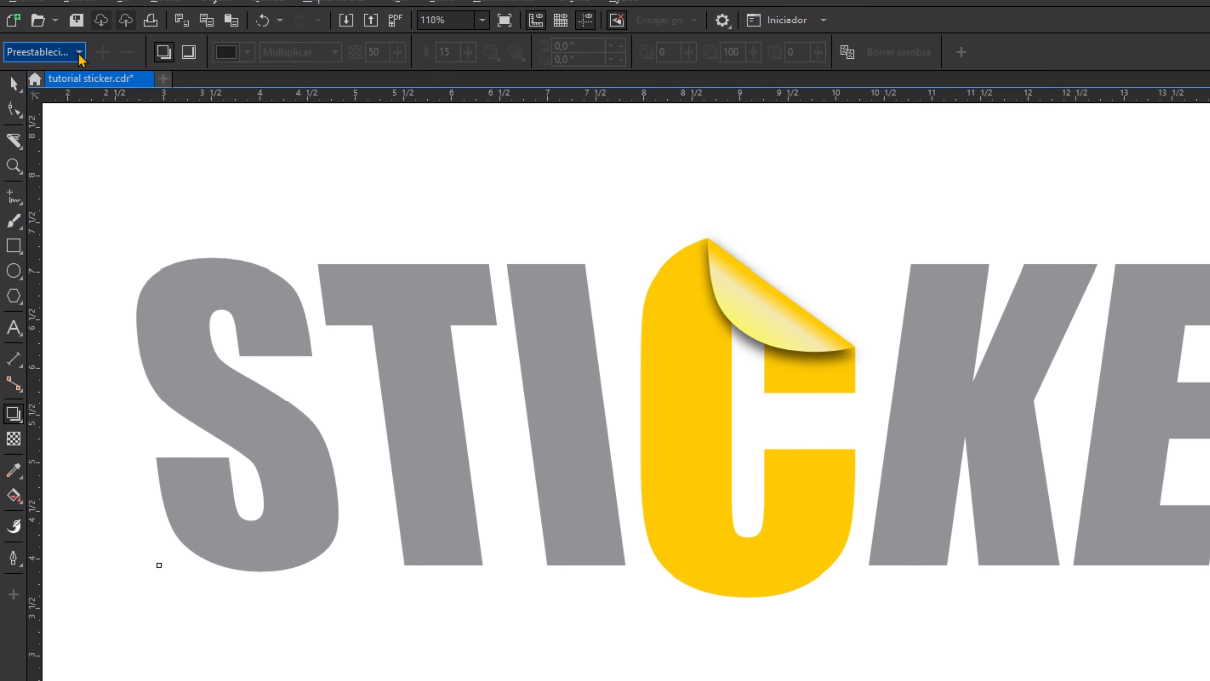
pyautogui.click(79, 54)
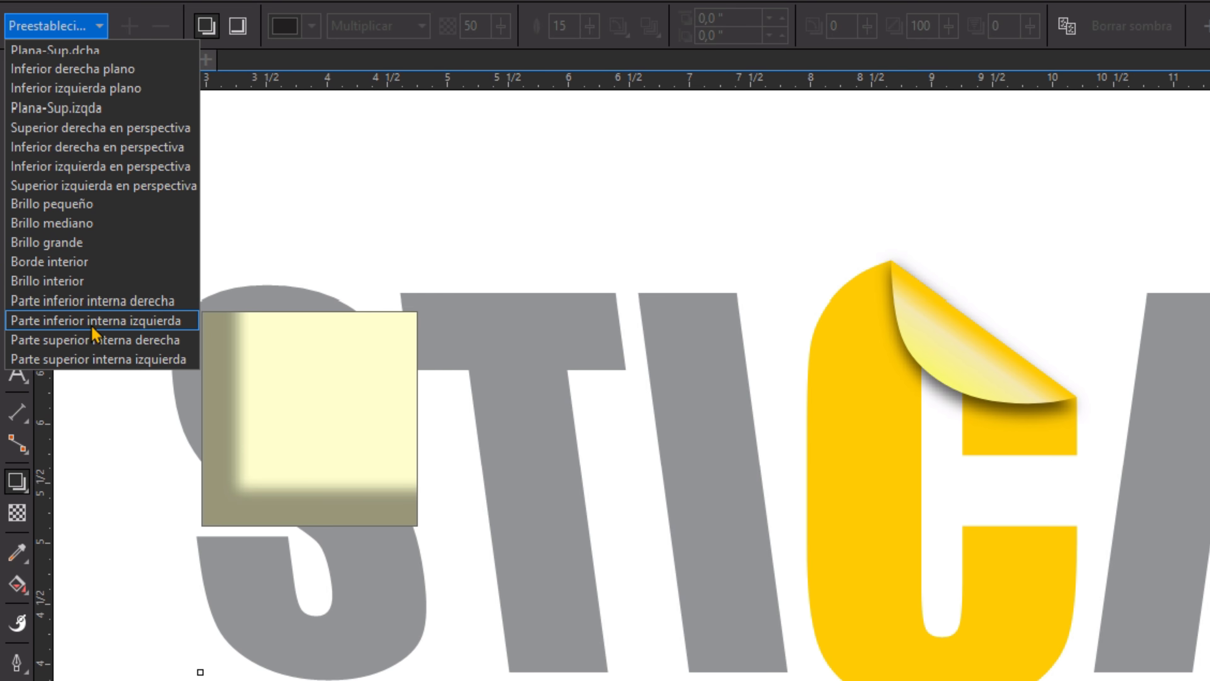
pyautogui.click(97, 357)
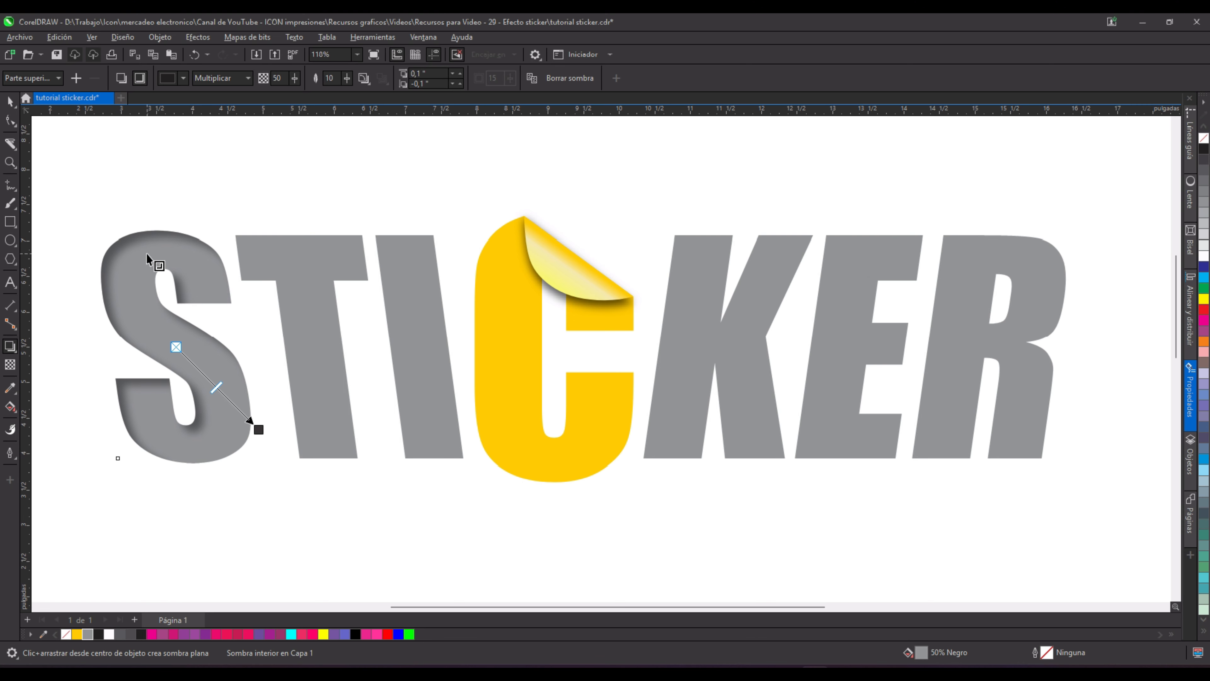
# Step: Copy the inner shadow of the letter S to the letters T and I
pyautogui.click(287, 259)
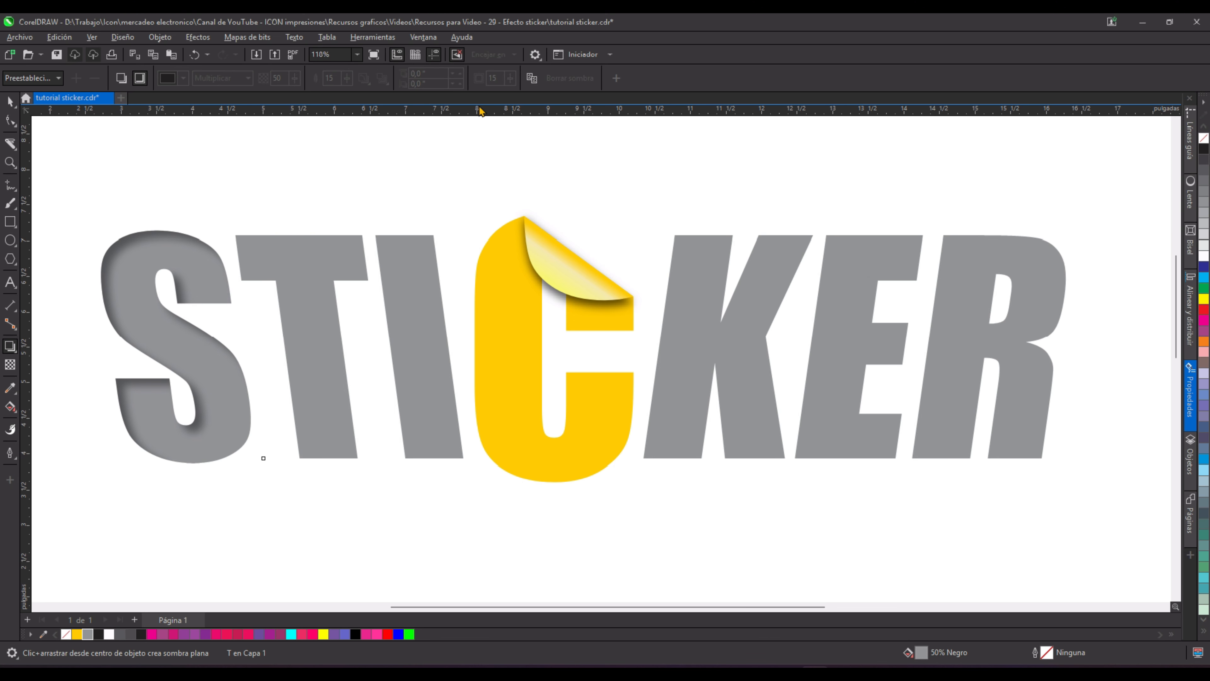
pyautogui.click(137, 236)
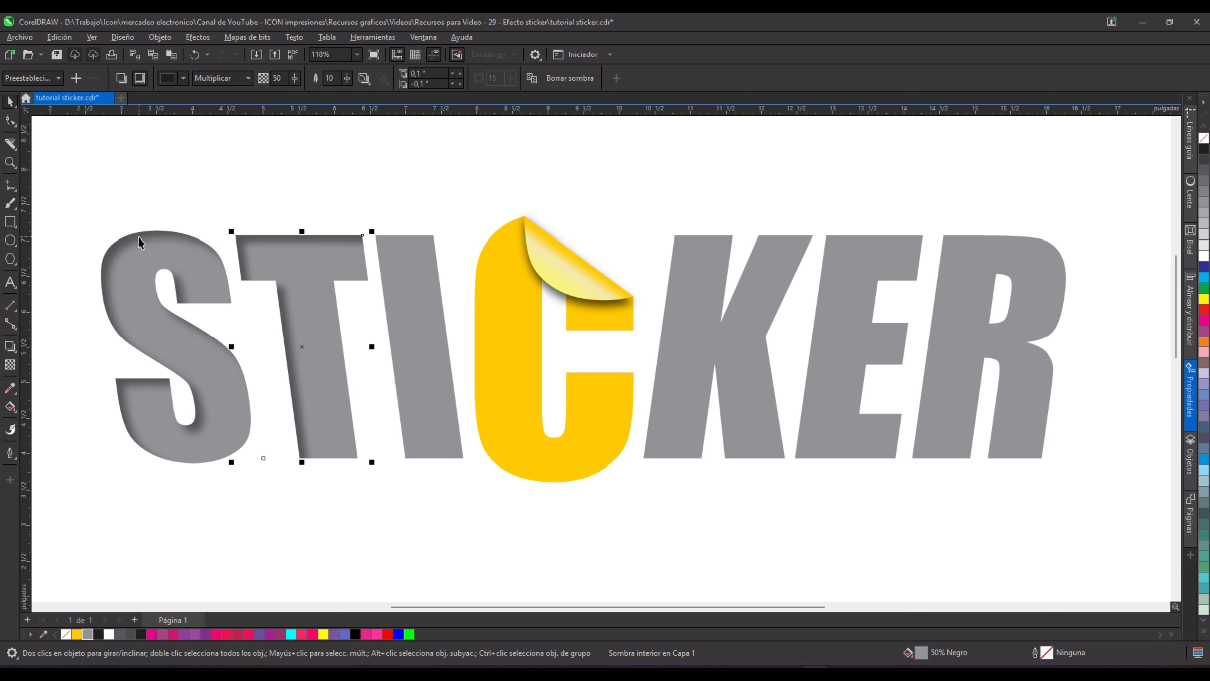
pyautogui.click(399, 253)
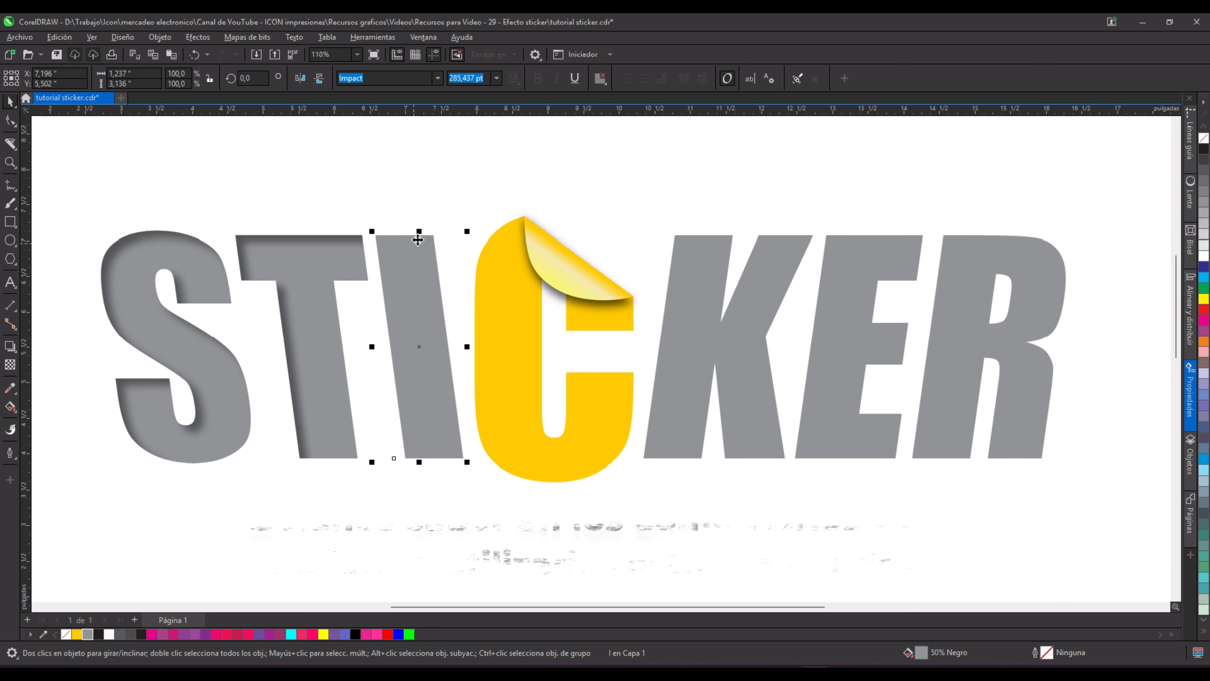
pyautogui.click(10, 347)
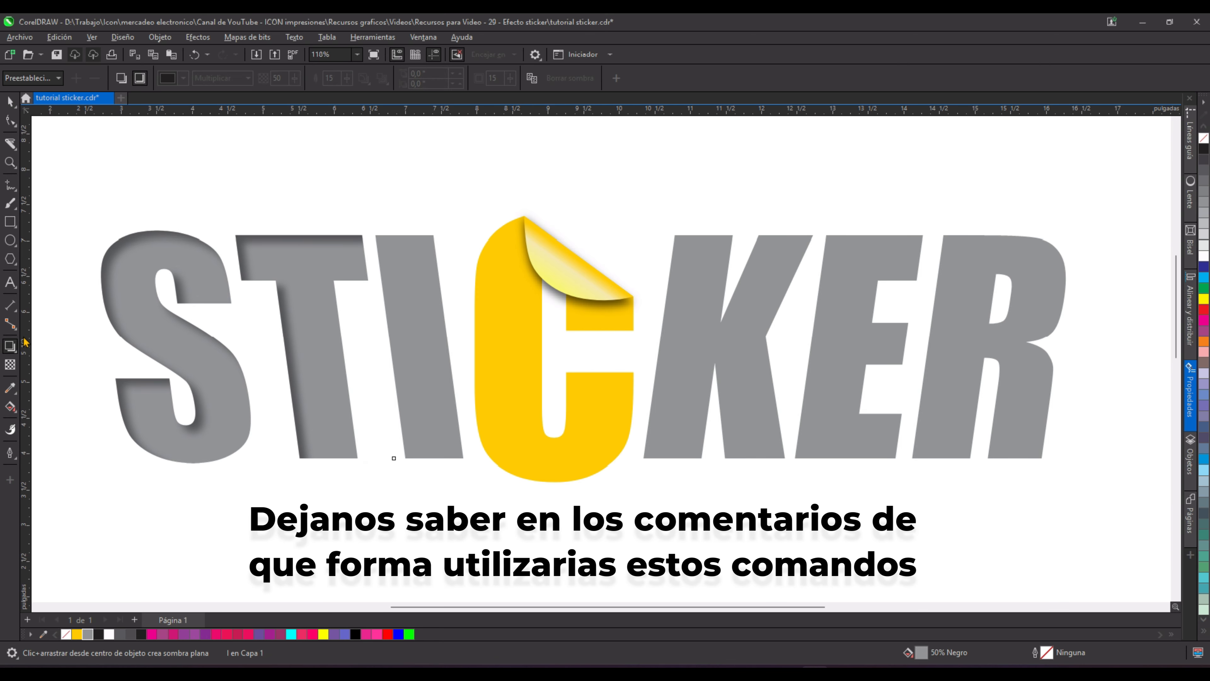
pyautogui.click(533, 78)
pyautogui.click(325, 240)
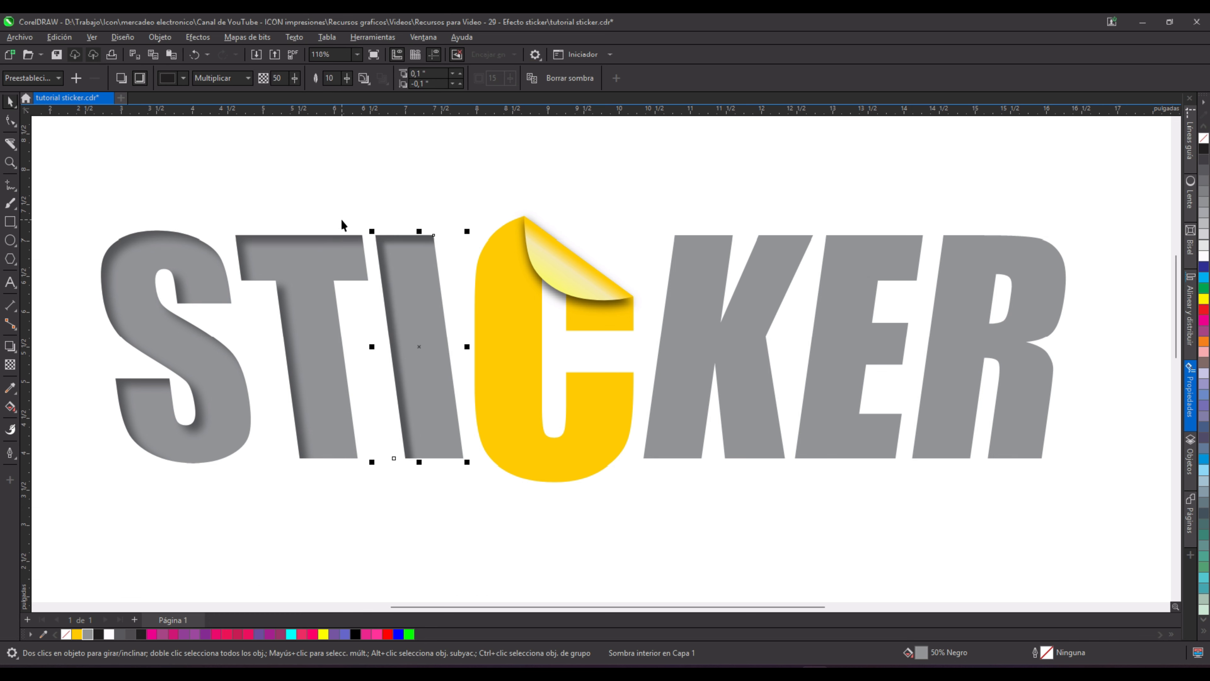
# Step: Apply the inner shadow preset "Parte superior interna derecha" to the letter K
pyautogui.click(700, 253)
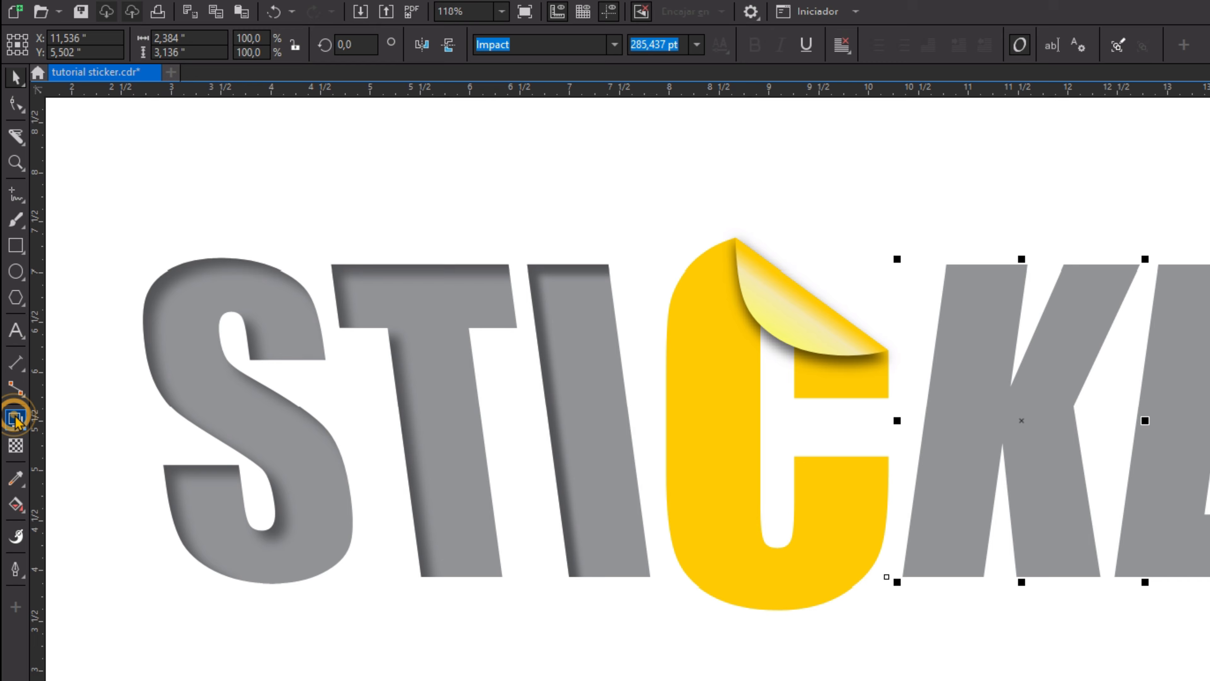
pyautogui.click(10, 346)
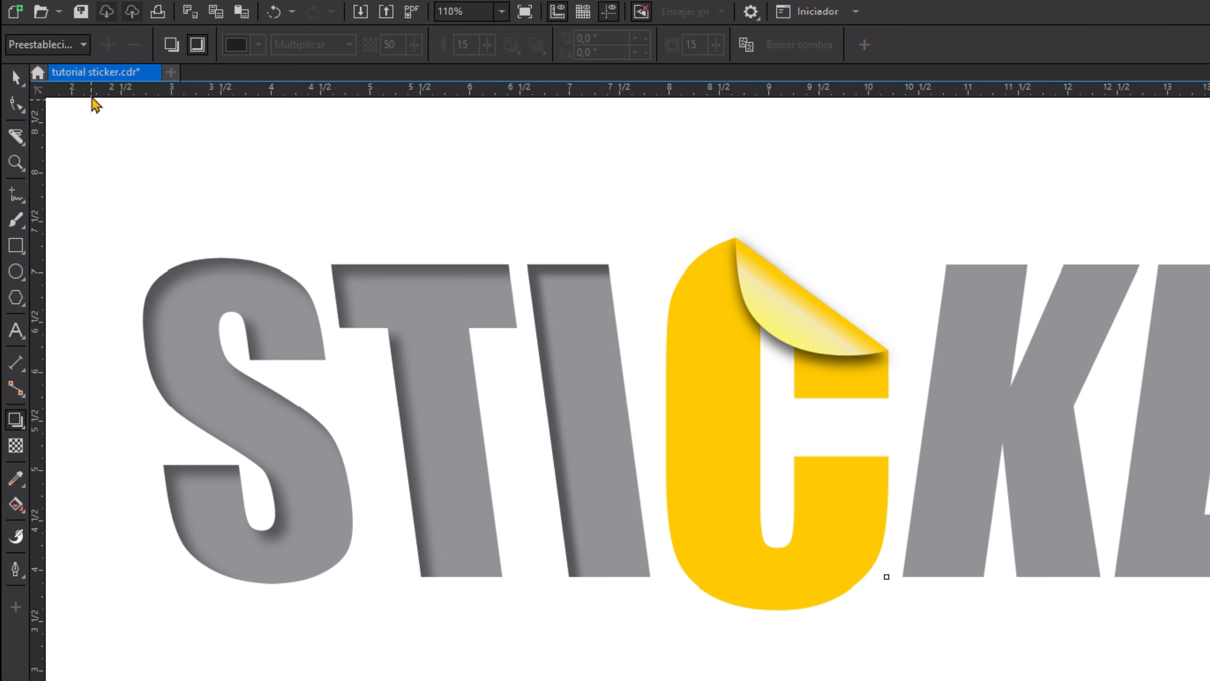
pyautogui.click(83, 45)
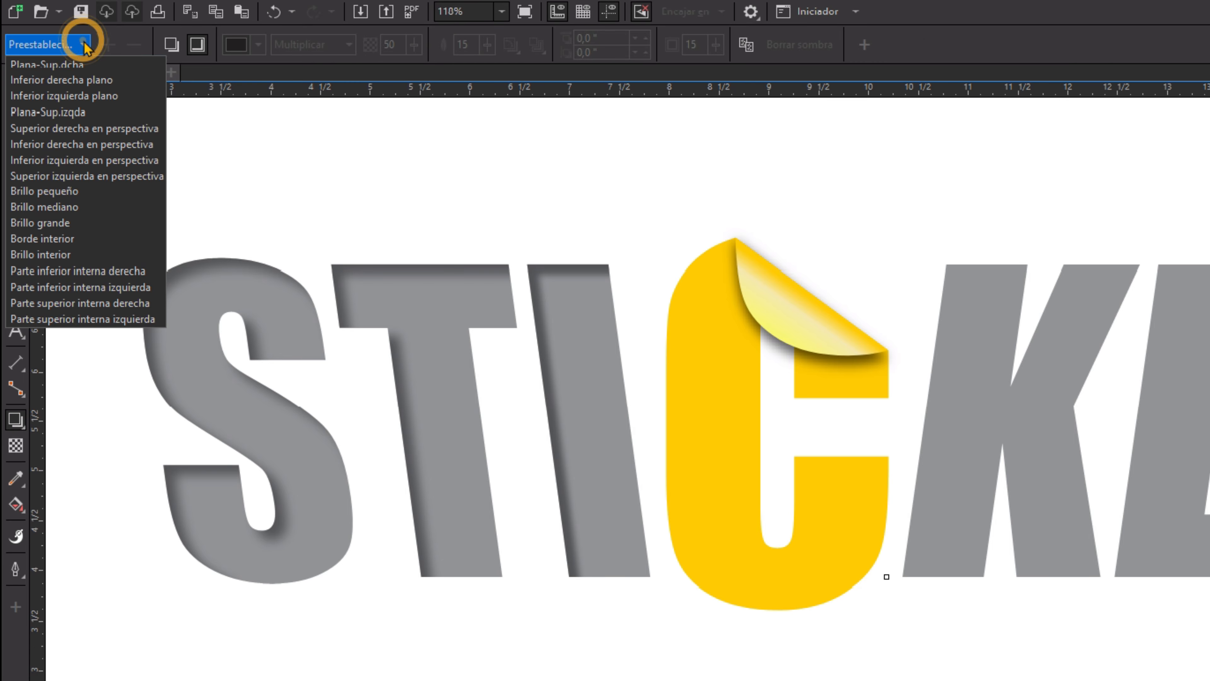
pyautogui.click(51, 305)
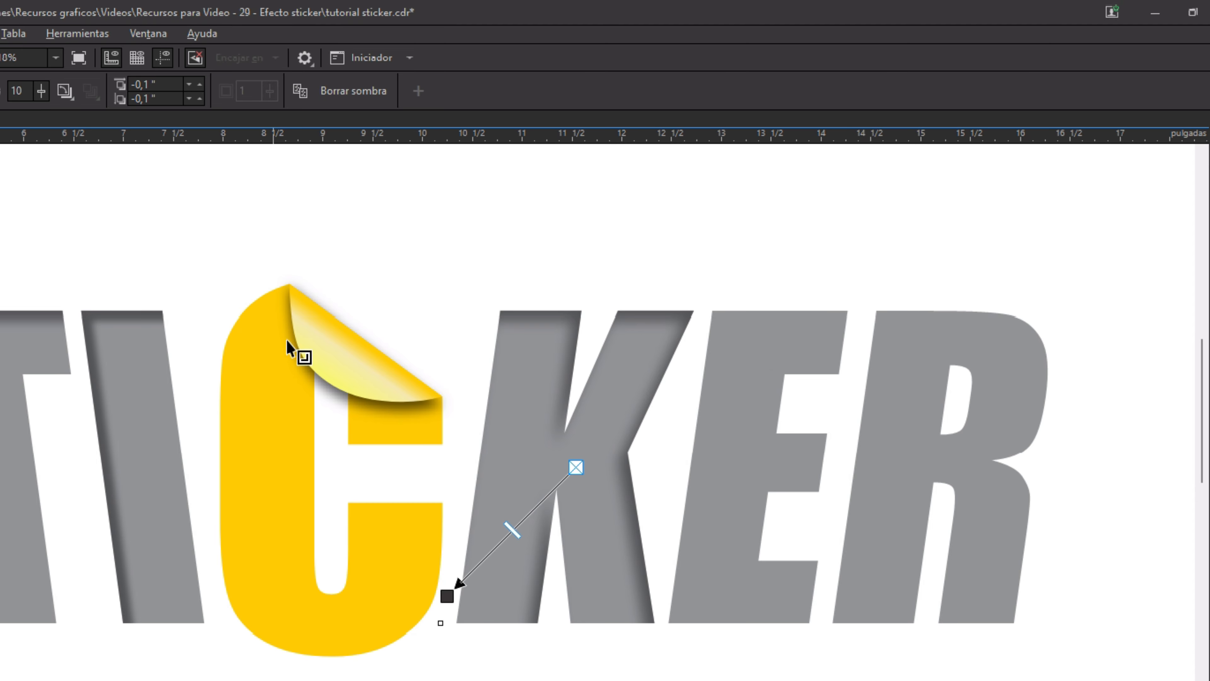
# Step: Copy the inner shadow of the letter K to the letters E and R, and preview the lettering in full screen
pyautogui.click(736, 334)
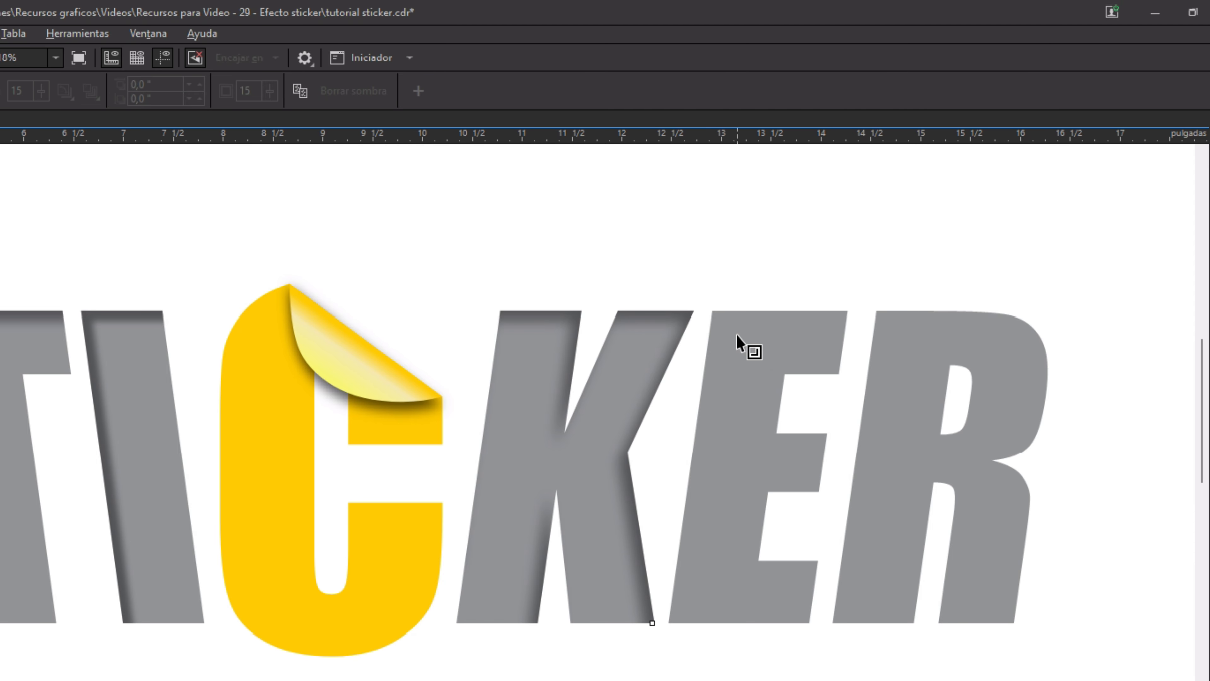
pyautogui.click(300, 96)
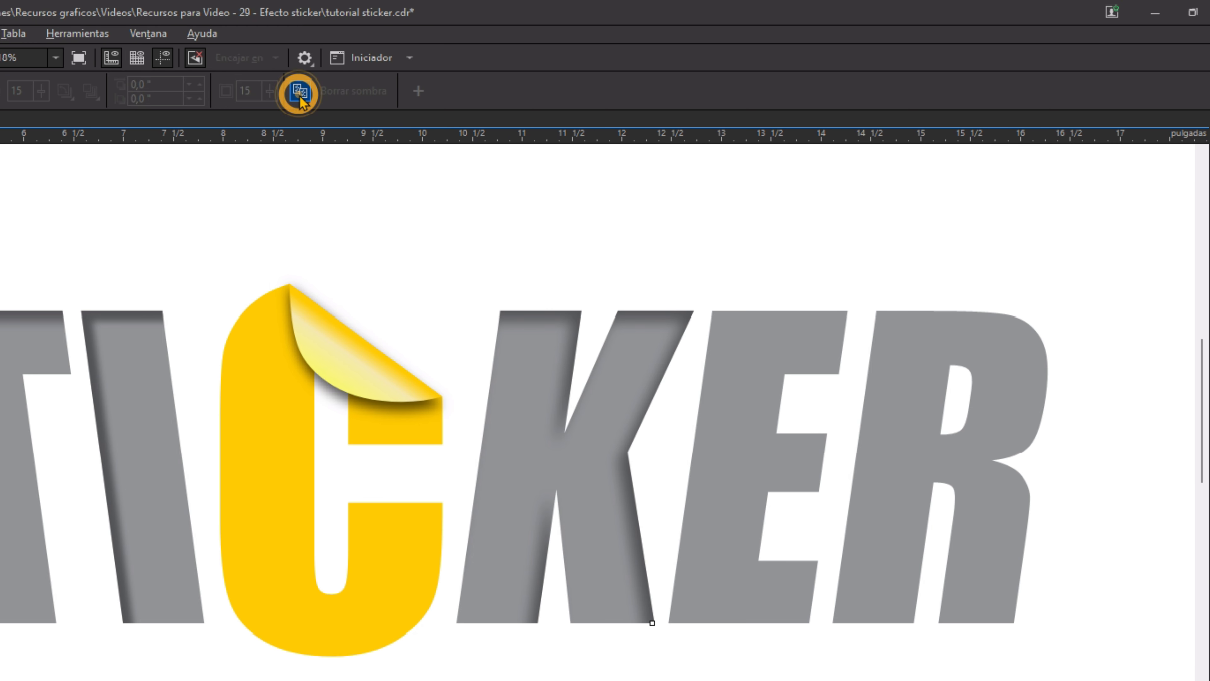
pyautogui.click(643, 318)
pyautogui.click(910, 335)
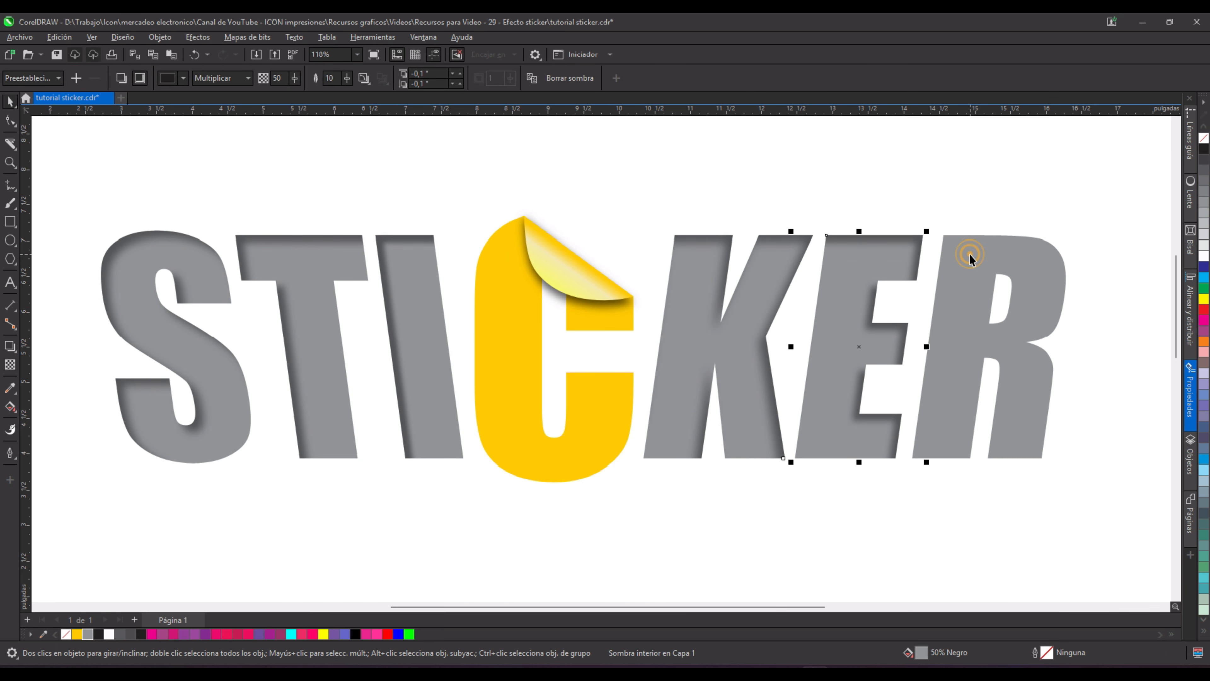
pyautogui.click(10, 346)
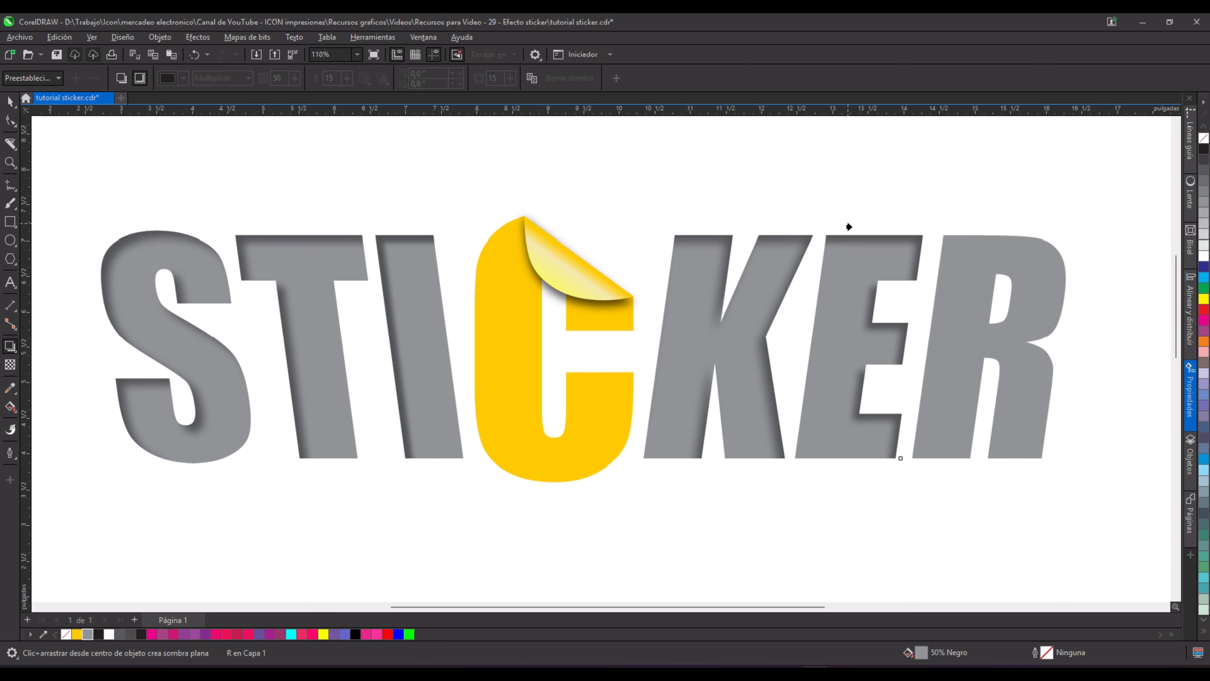
pyautogui.click(876, 242)
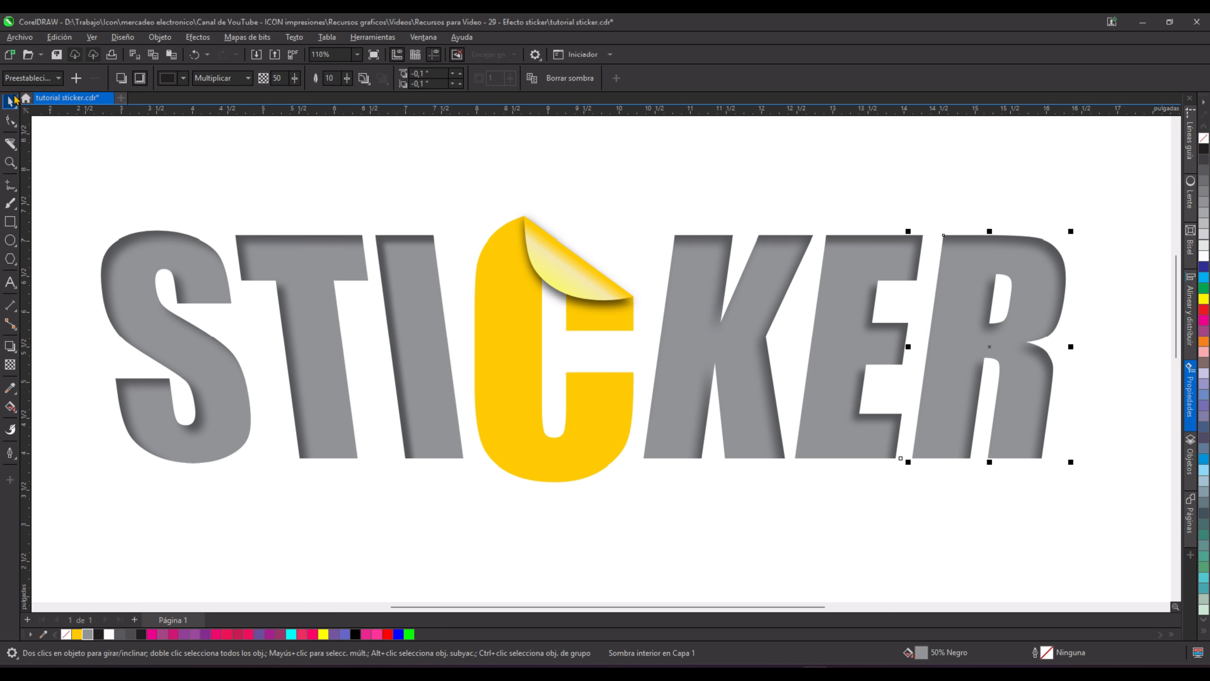
pyautogui.press('F9')
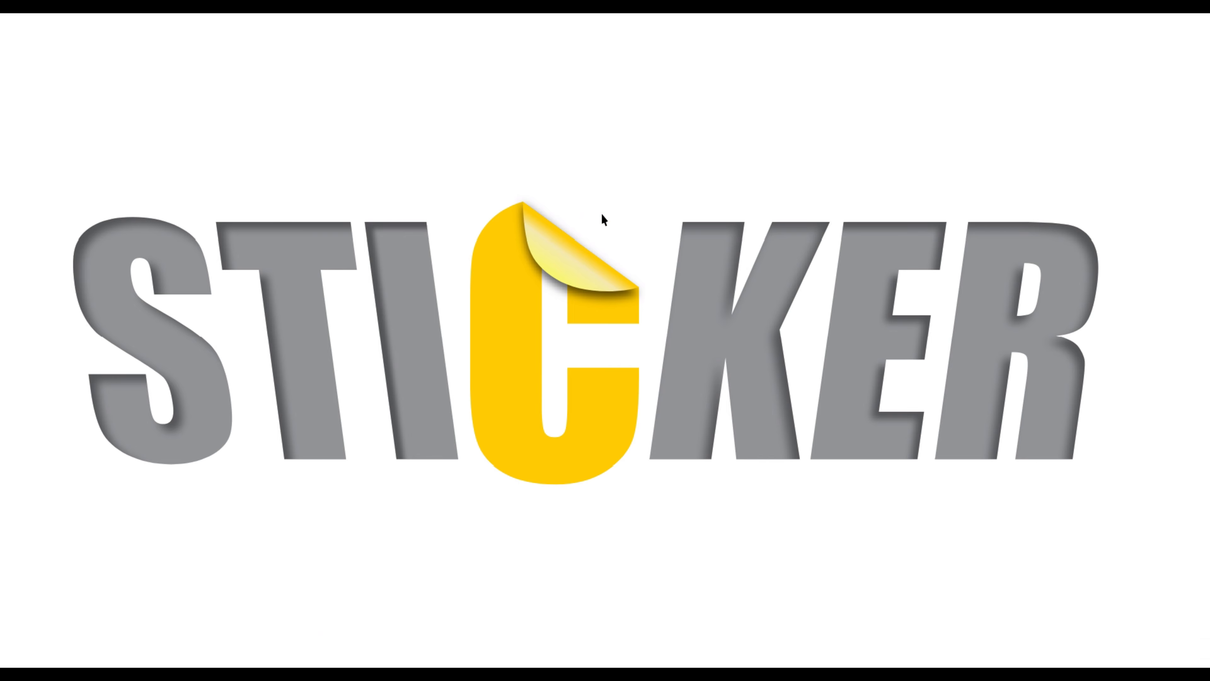
pyautogui.click(601, 214)
# Step: Add a page-sized background rectangle behind the lettering and fill it with magenta
pyautogui.scroll(-2, 598, 230)
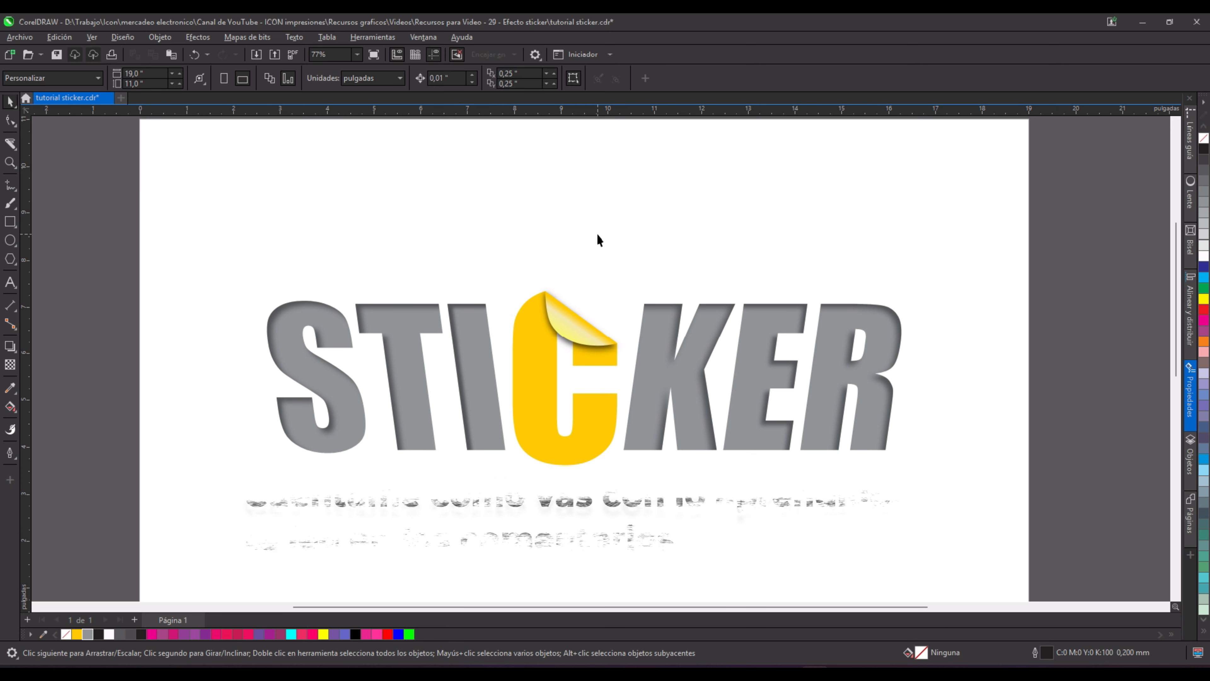
pyautogui.moveTo(604, 247); pyautogui.dragTo(594, 243)
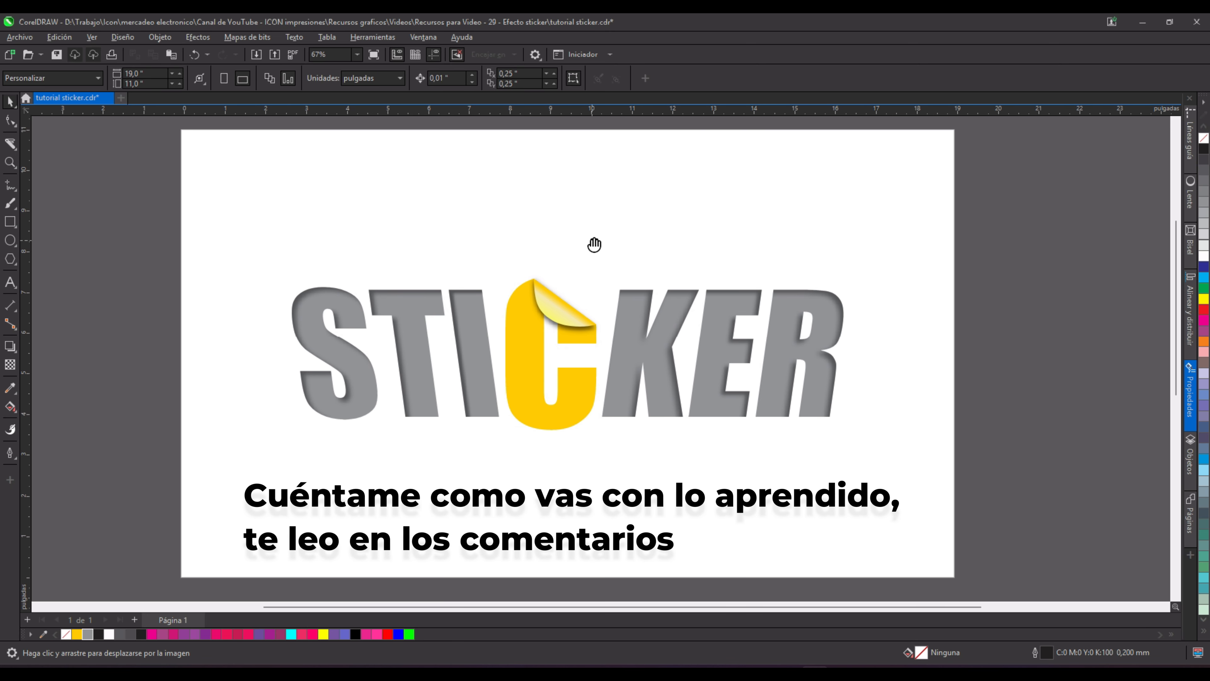
pyautogui.doubleClick(10, 221)
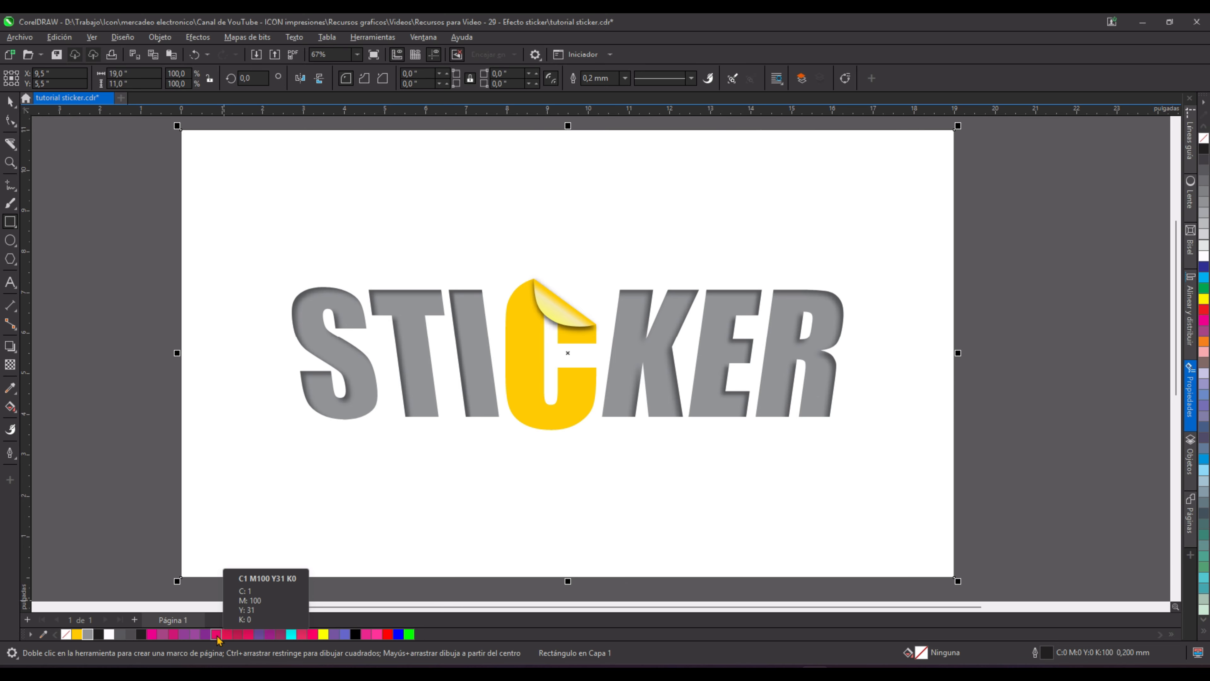
pyautogui.click(151, 634)
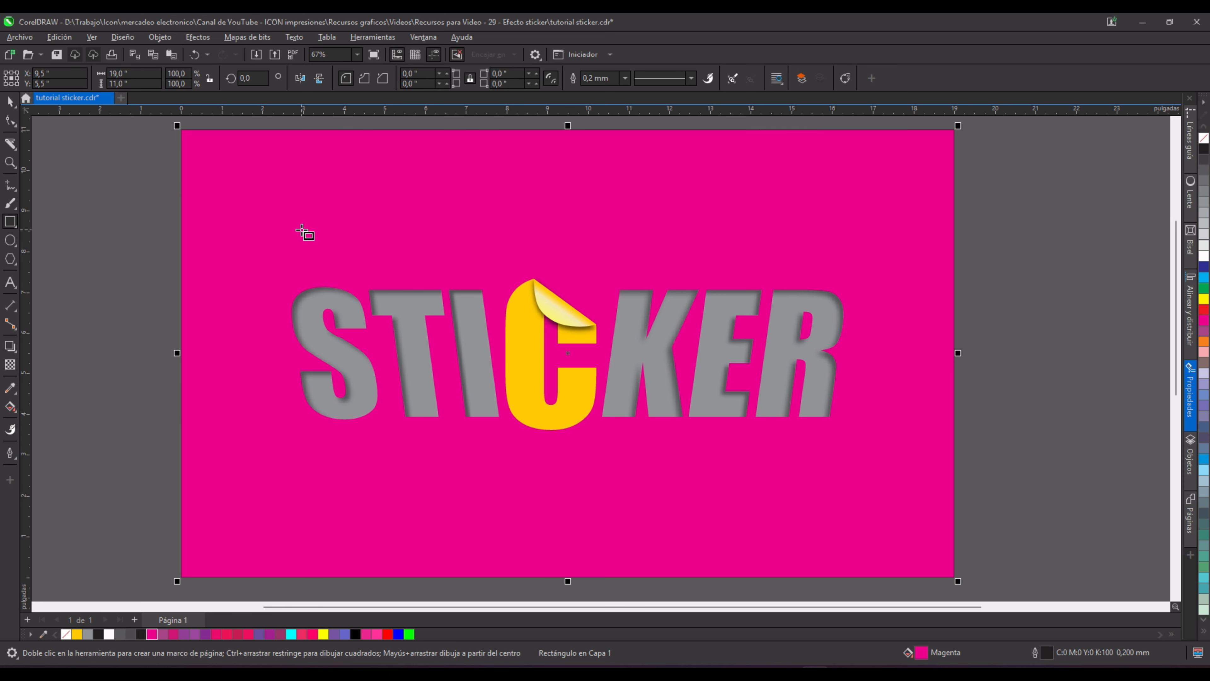
# Step: Apply a mesh fill to the background rectangle and color its upper-left corner node cyan (#00FFFF)
pyautogui.click(11, 101)
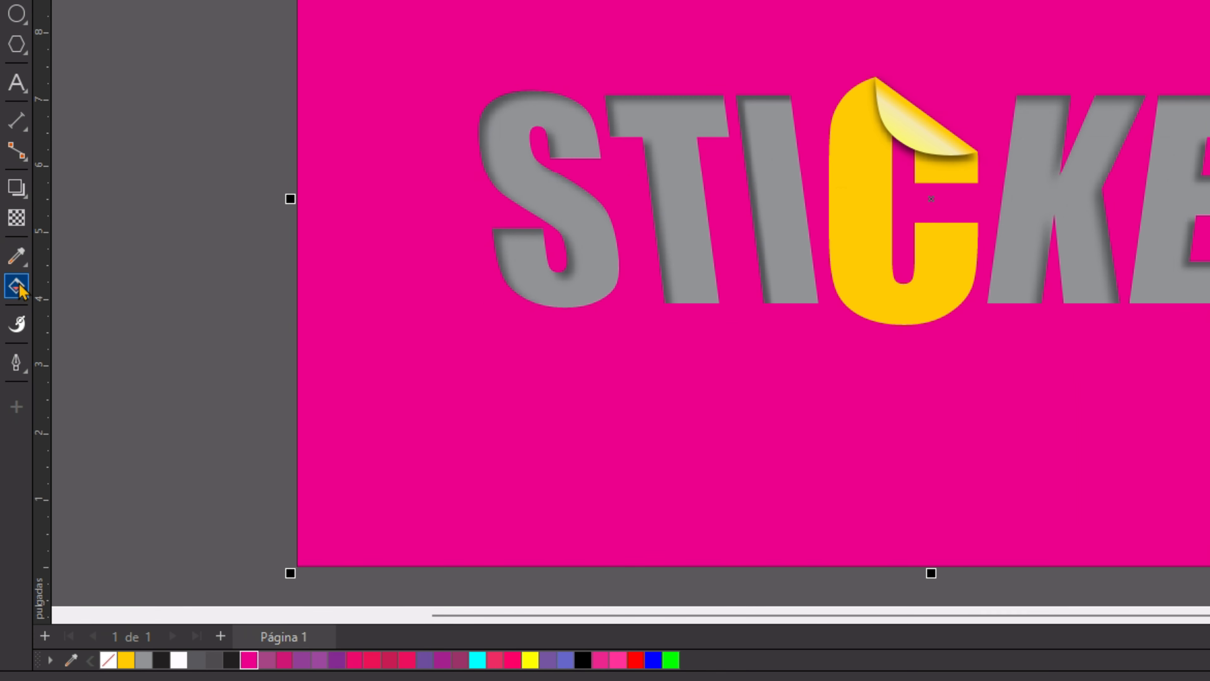
pyautogui.click(10, 407)
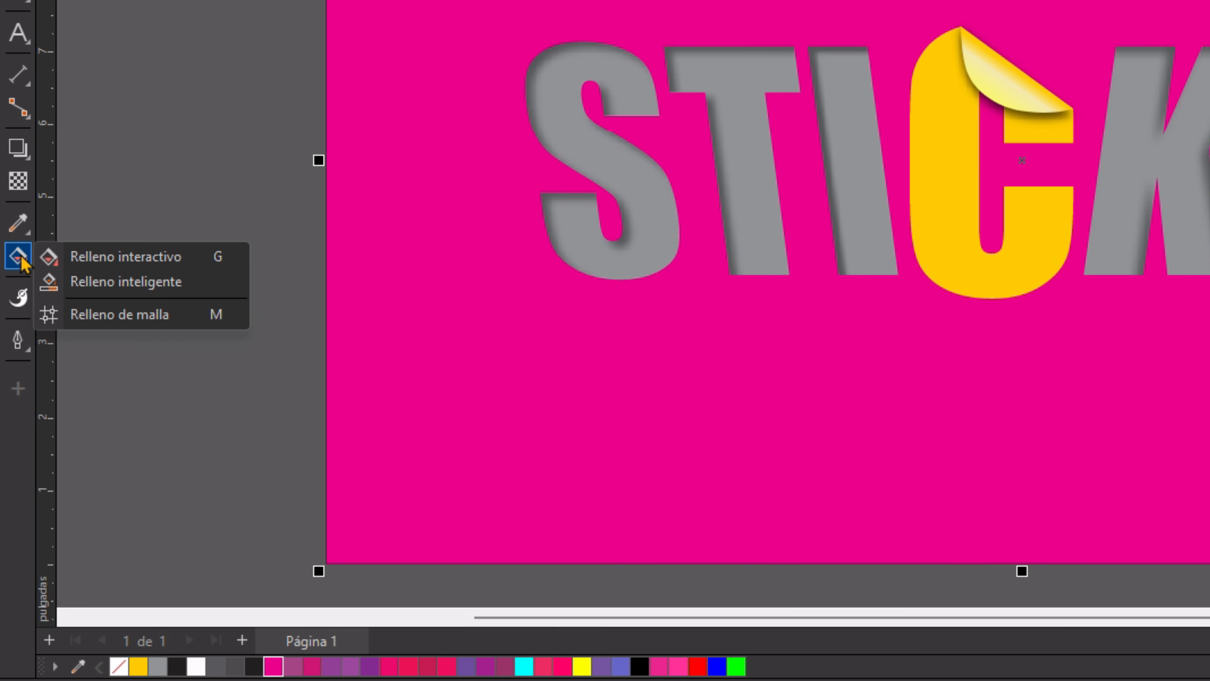
pyautogui.click(120, 313)
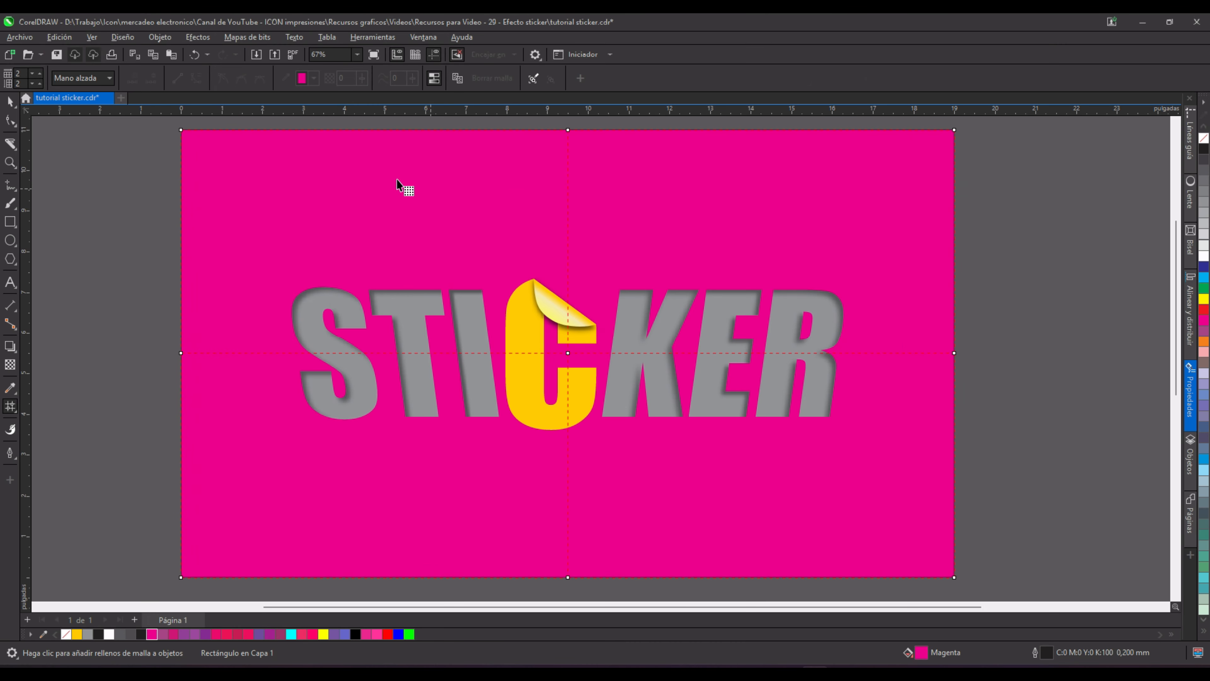
pyautogui.click(180, 130)
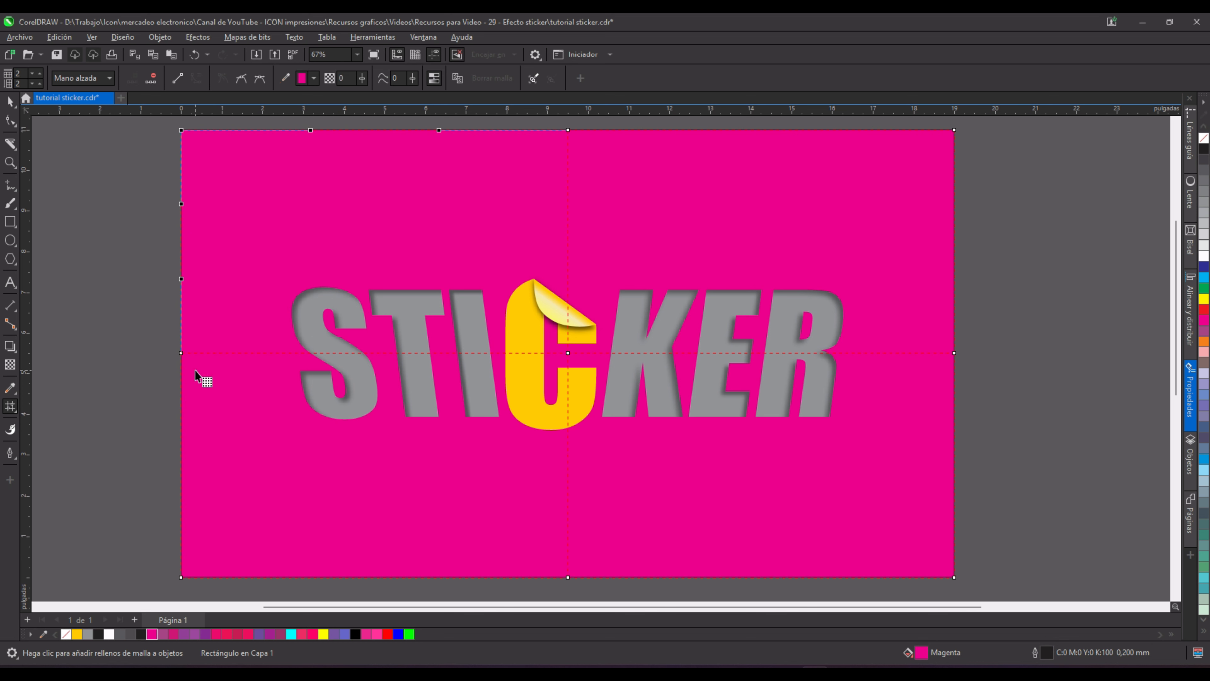
pyautogui.click(291, 633)
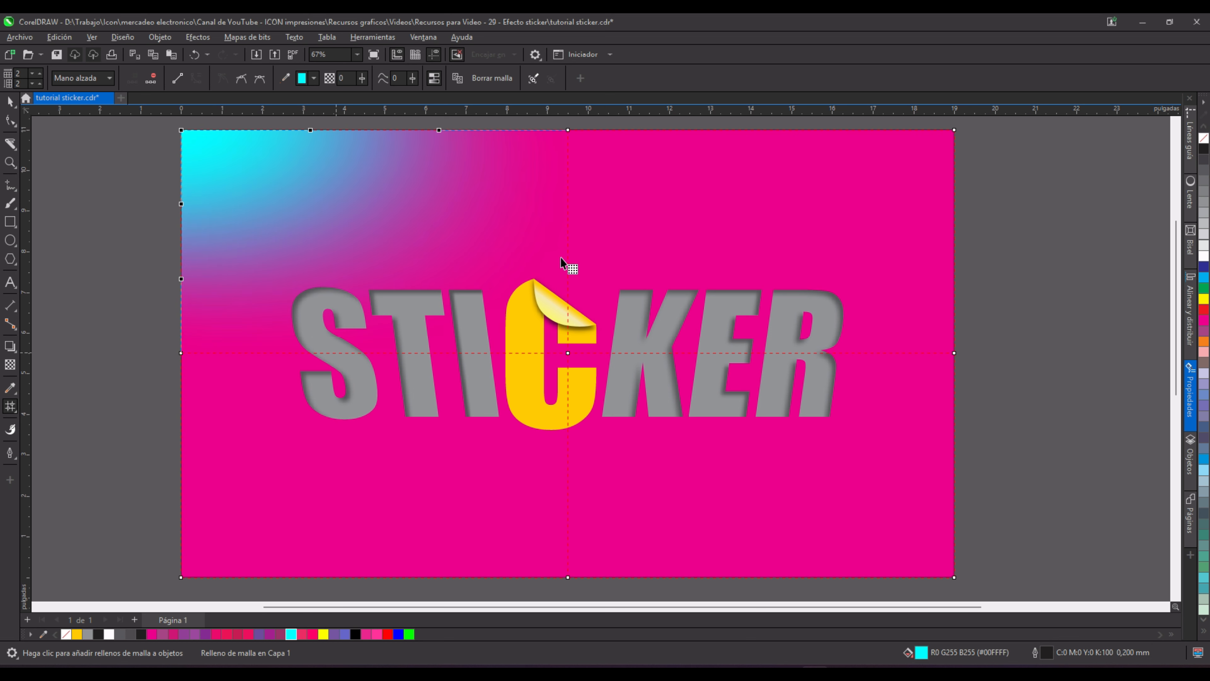
# Step: Color the background mesh's remaining corner nodes: upper right yellow (#FFFF00), lower right blue (#0000FF), lower left red; clear the selection
pyautogui.click(954, 130)
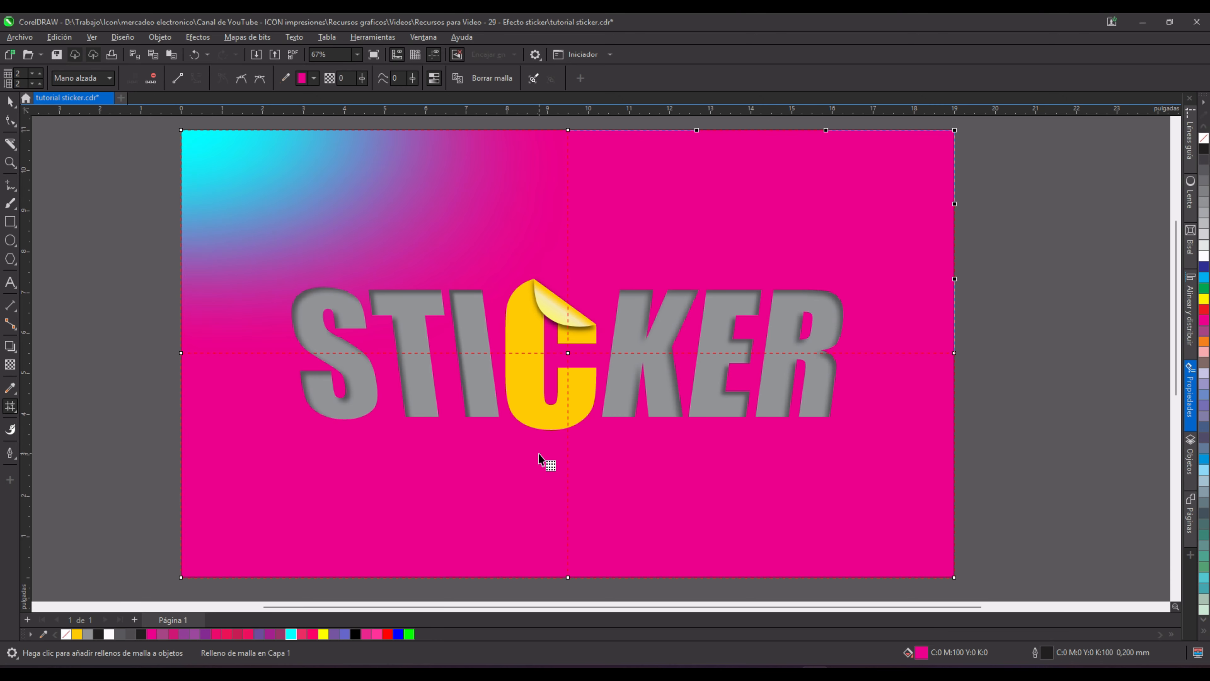
pyautogui.click(323, 634)
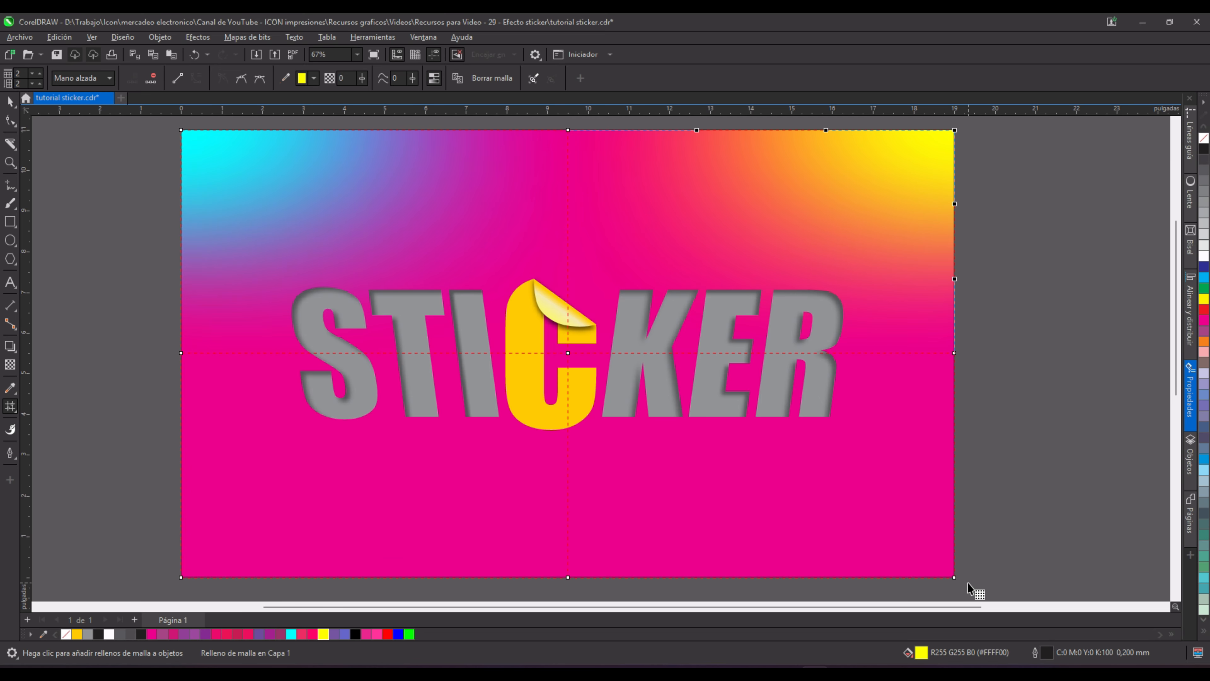
pyautogui.click(954, 578)
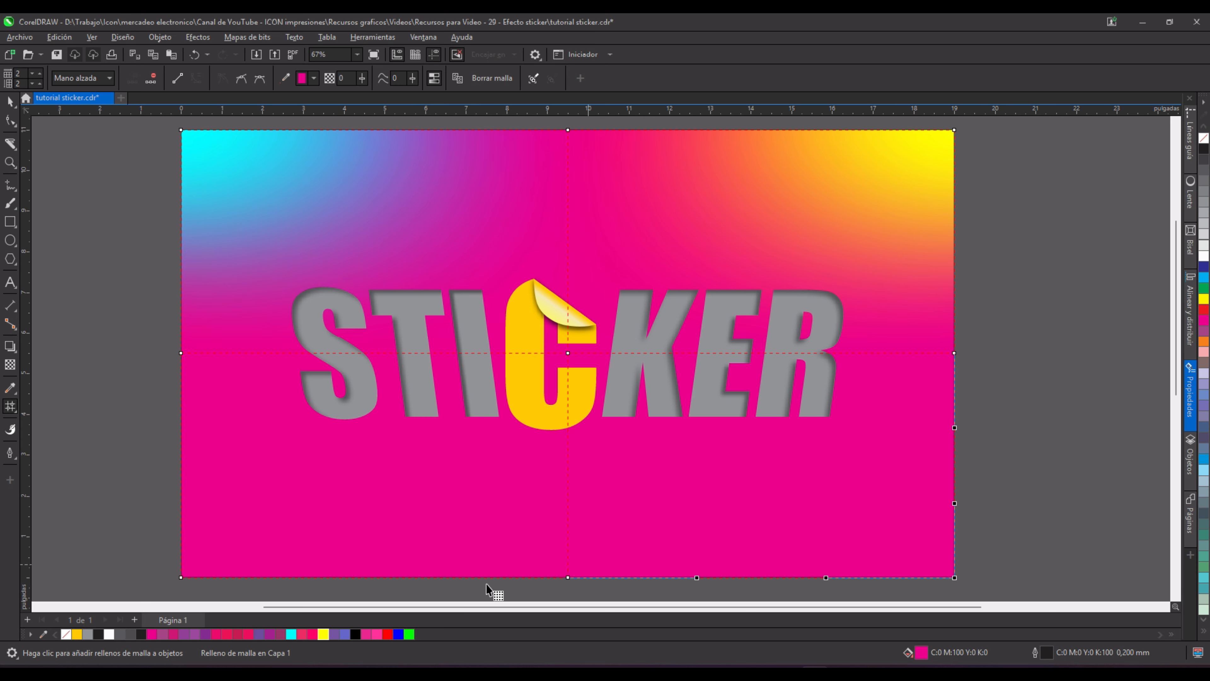
pyautogui.click(398, 634)
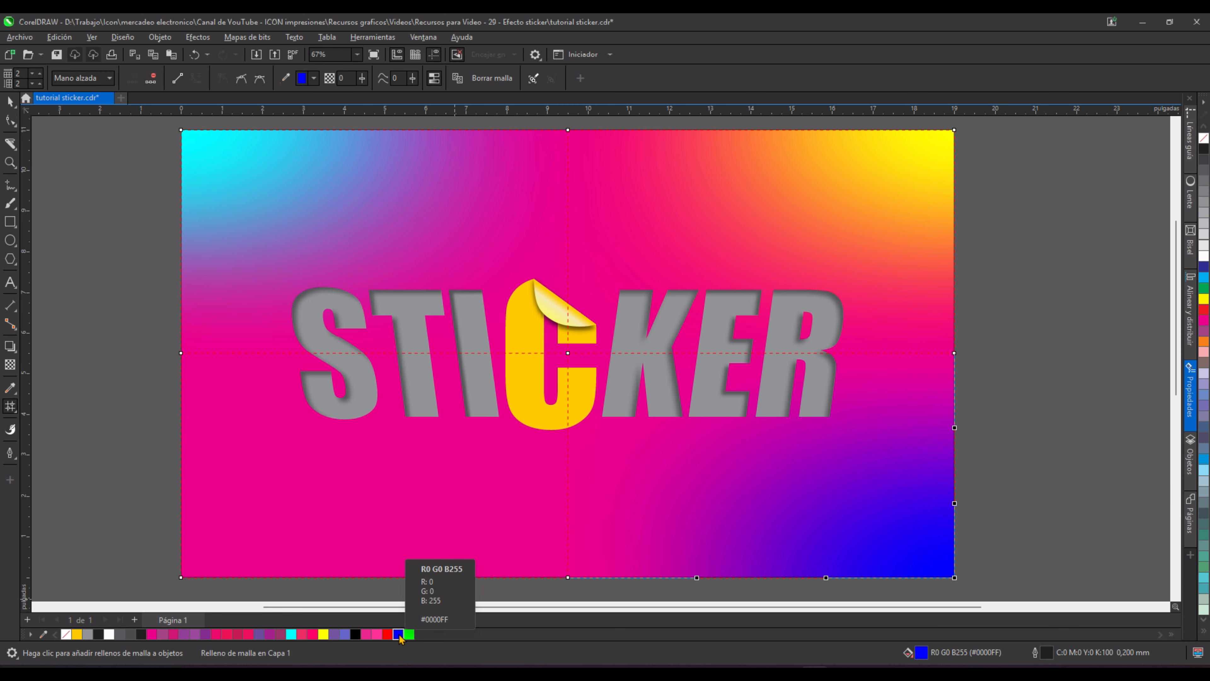
pyautogui.click(181, 577)
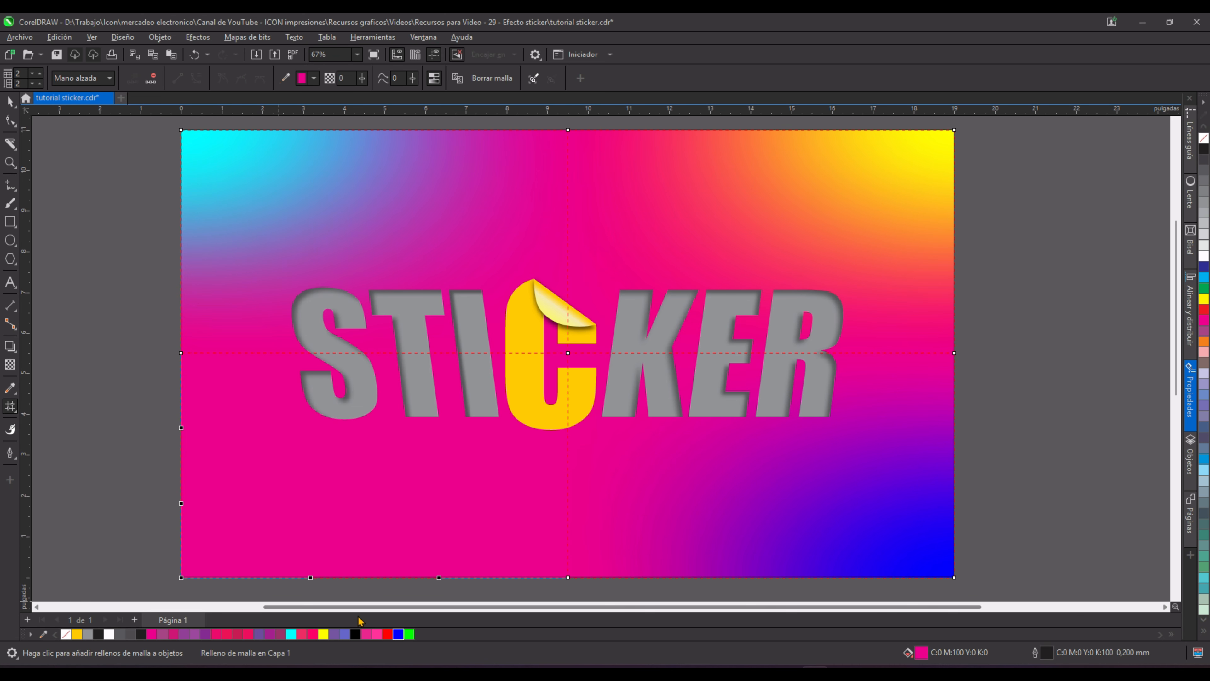
pyautogui.click(387, 637)
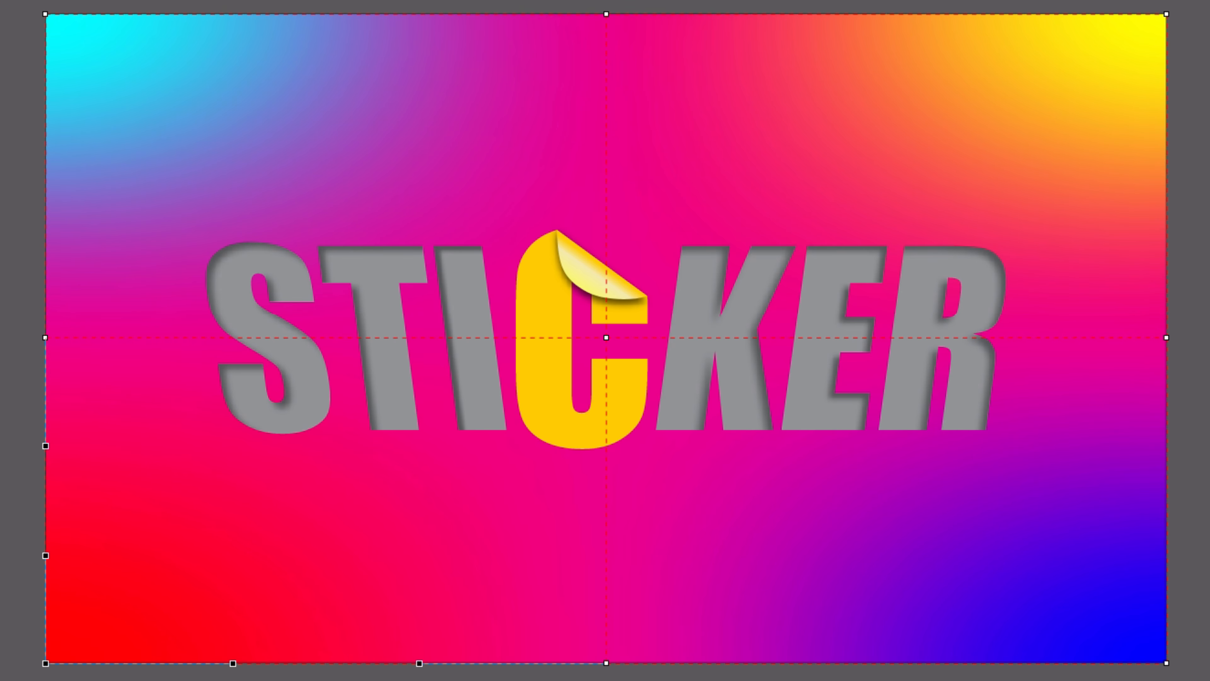
pyautogui.press('space')
pyautogui.press('Escape')
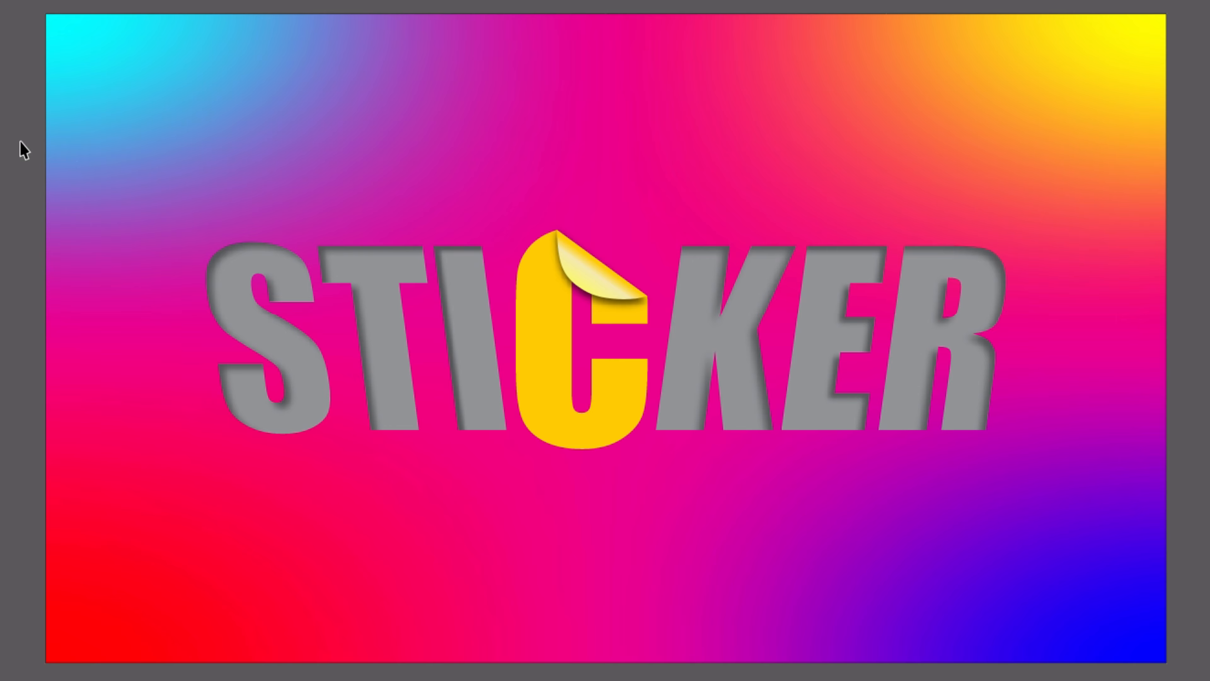
# Step: Group all the STICKER lettering objects and enlarge the group about its center to about 16,762 by 4,837 inches
pyautogui.moveTo(21, 142); pyautogui.dragTo(1114, 518)
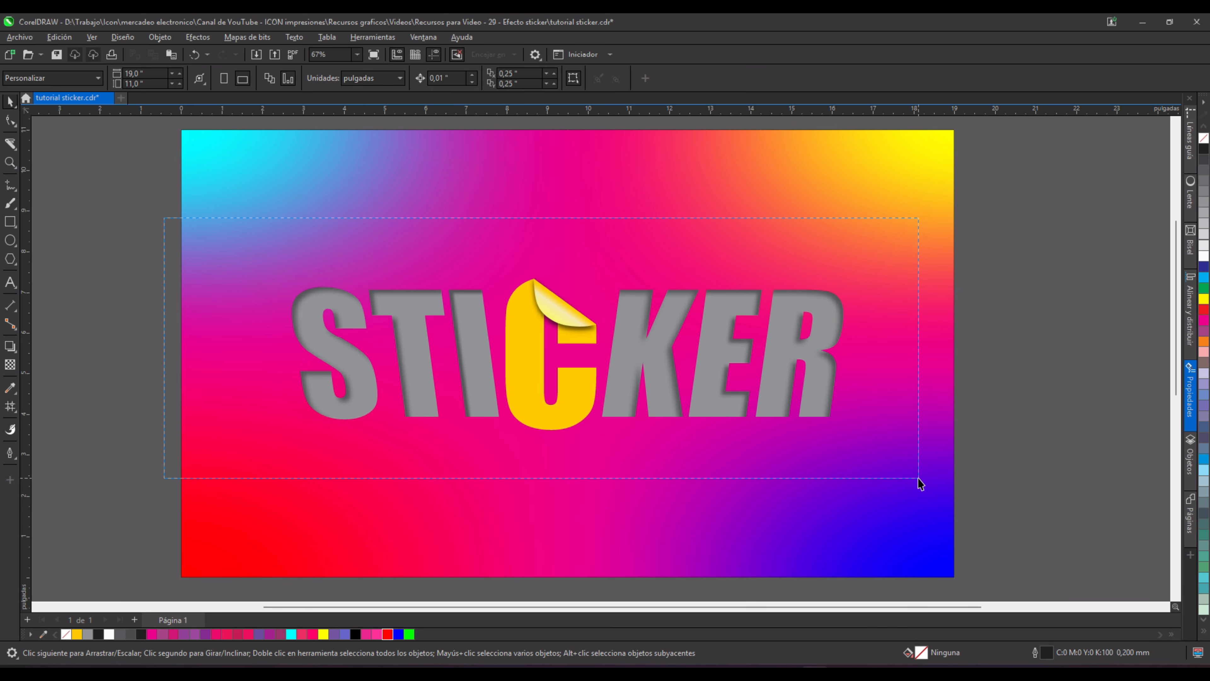
pyautogui.moveTo(917, 478); pyautogui.dragTo(918, 478)
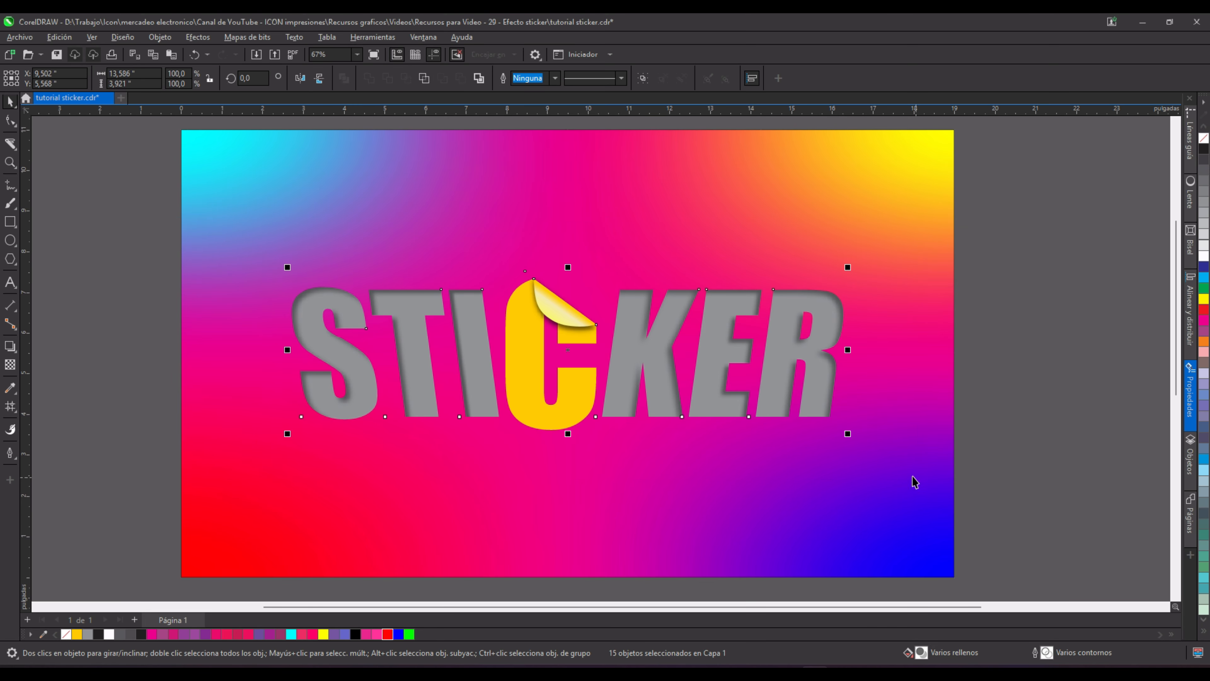
pyautogui.click(642, 79)
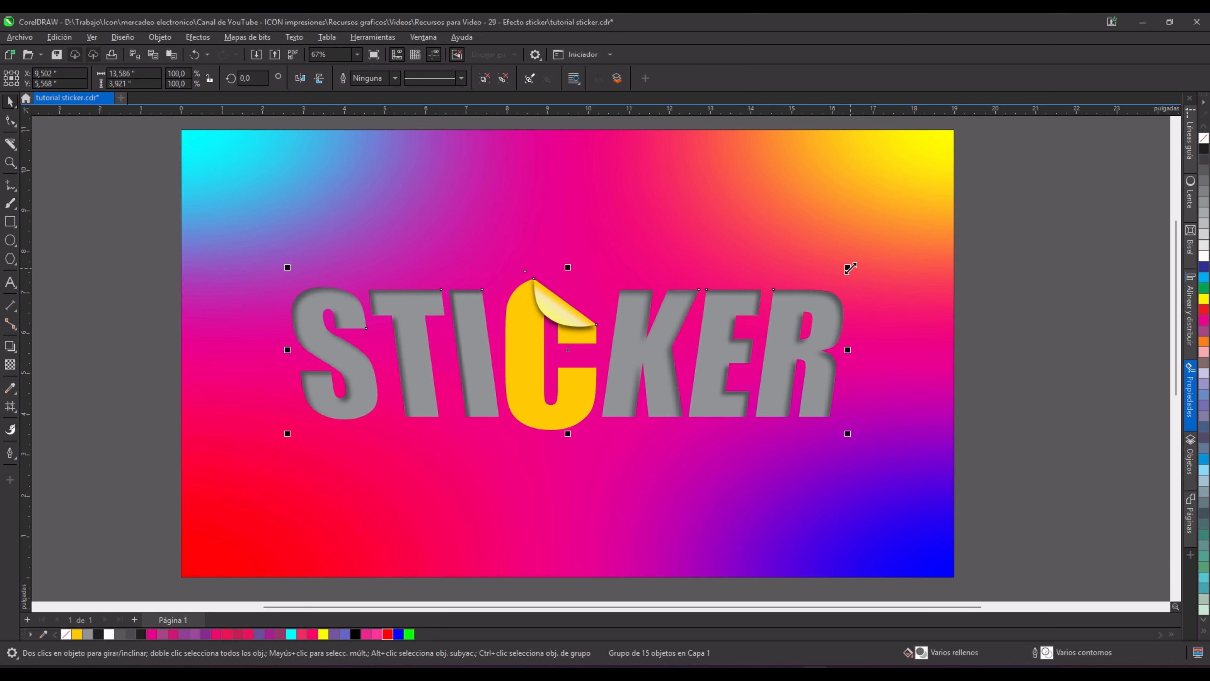
pyautogui.moveTo(846, 269); pyautogui.dragTo(913, 219)
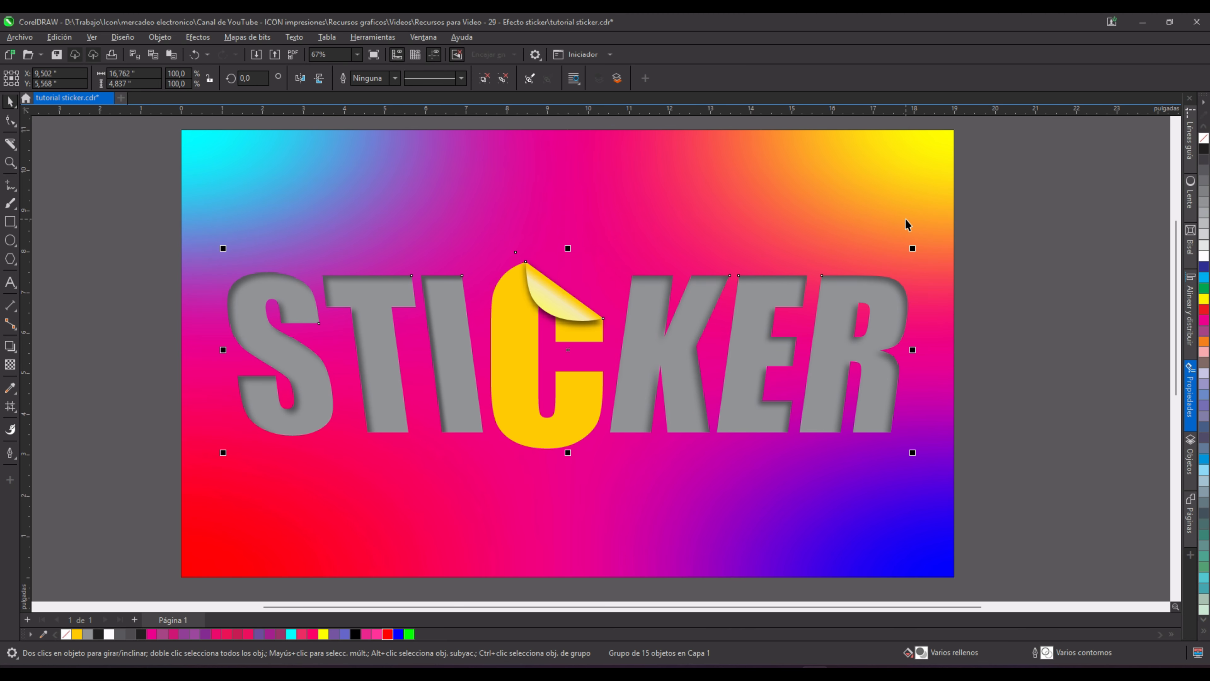
pyautogui.click(844, 202)
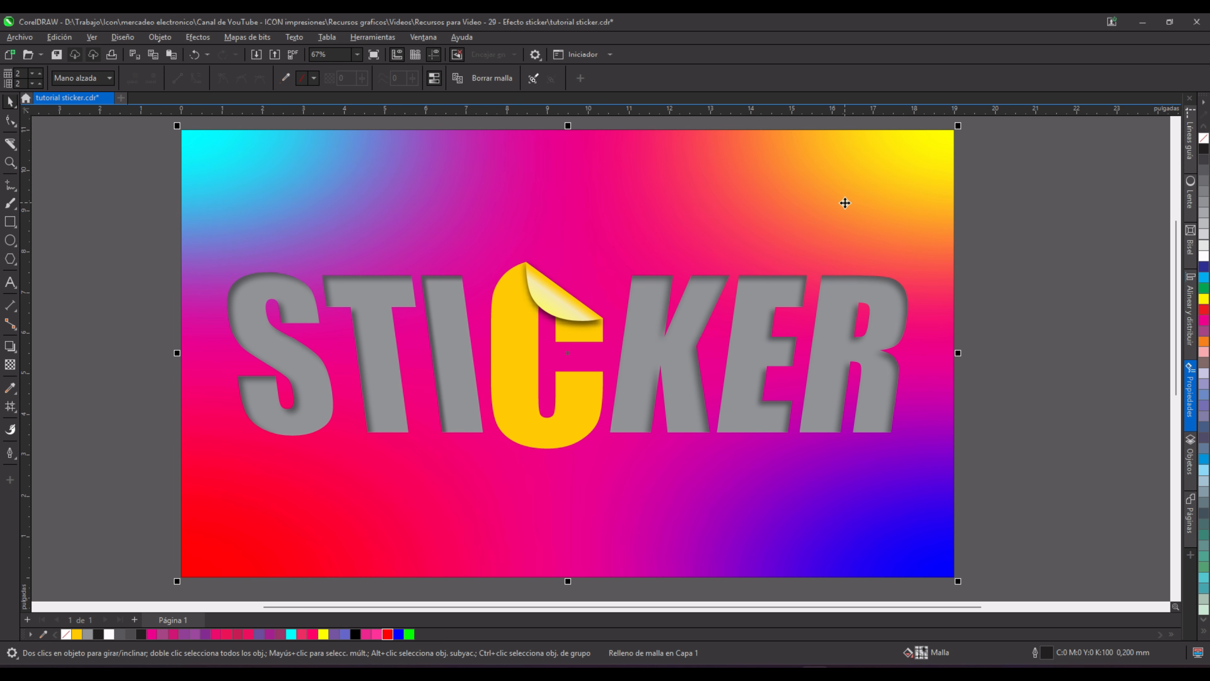